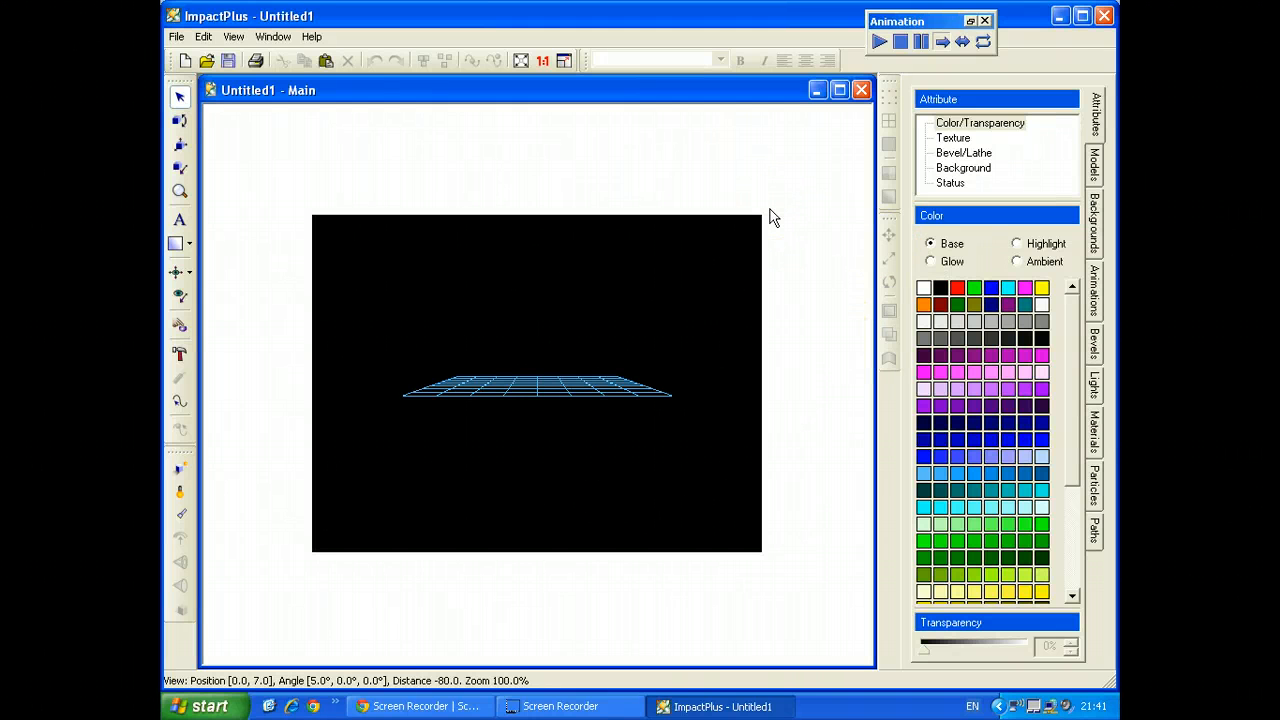
Maximize the scene window and zoom the view to fit
left_click(839, 91)
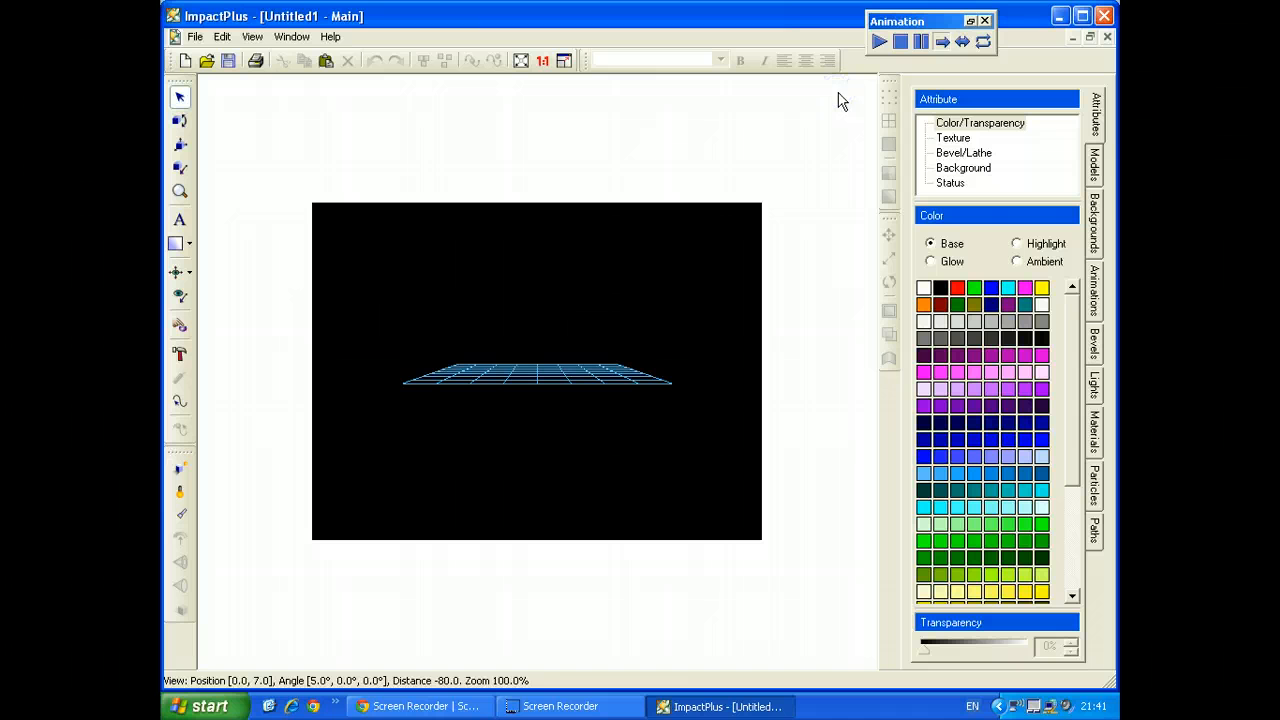
left_click(254, 40)
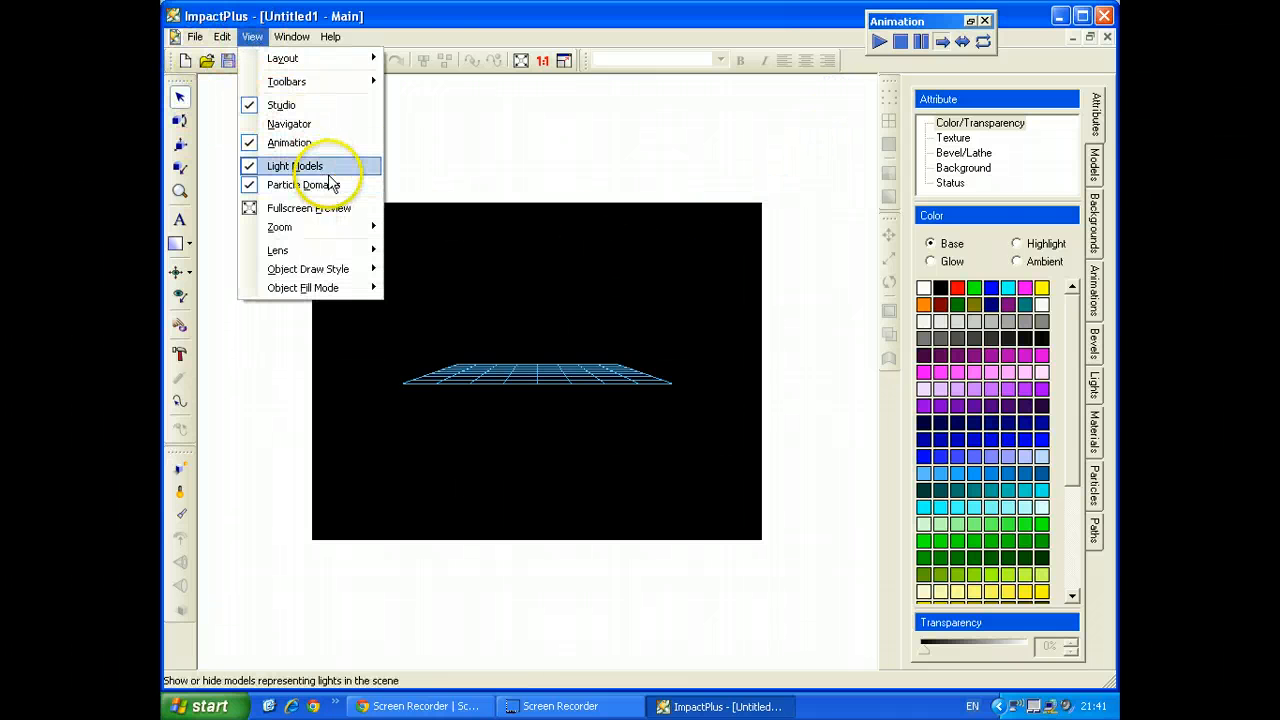
mouse_move(325, 228)
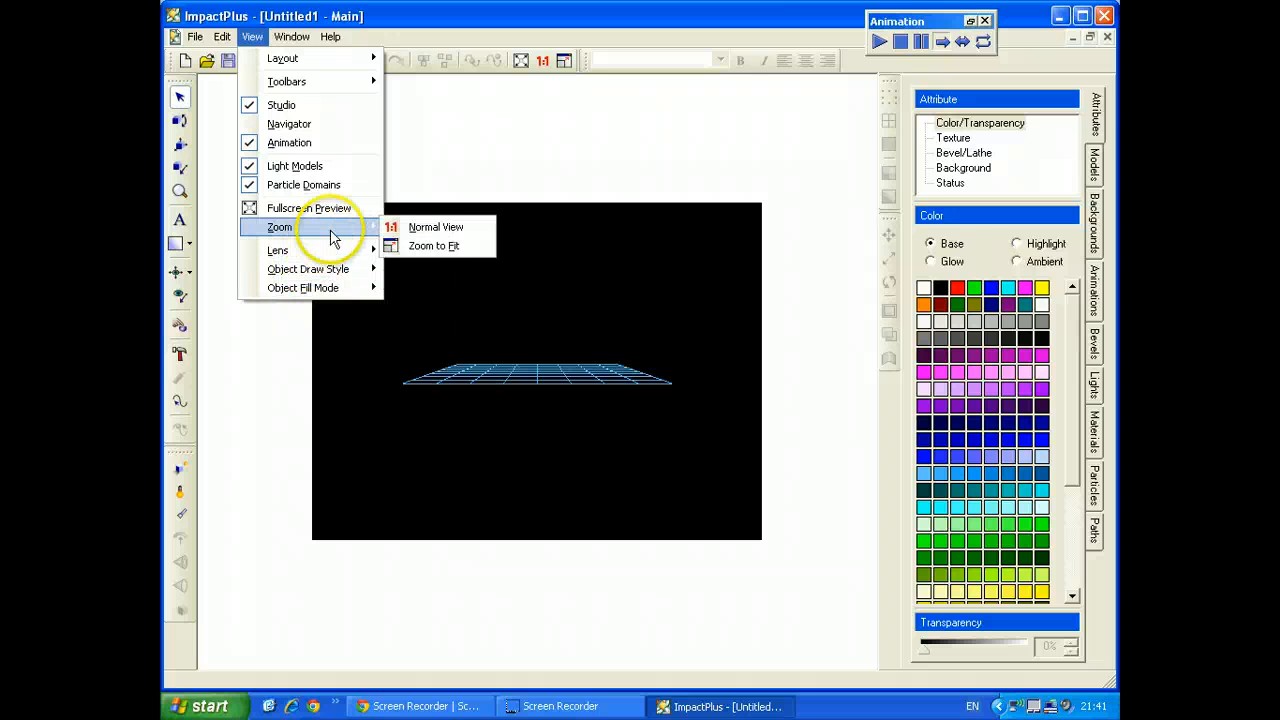
left_click(445, 250)
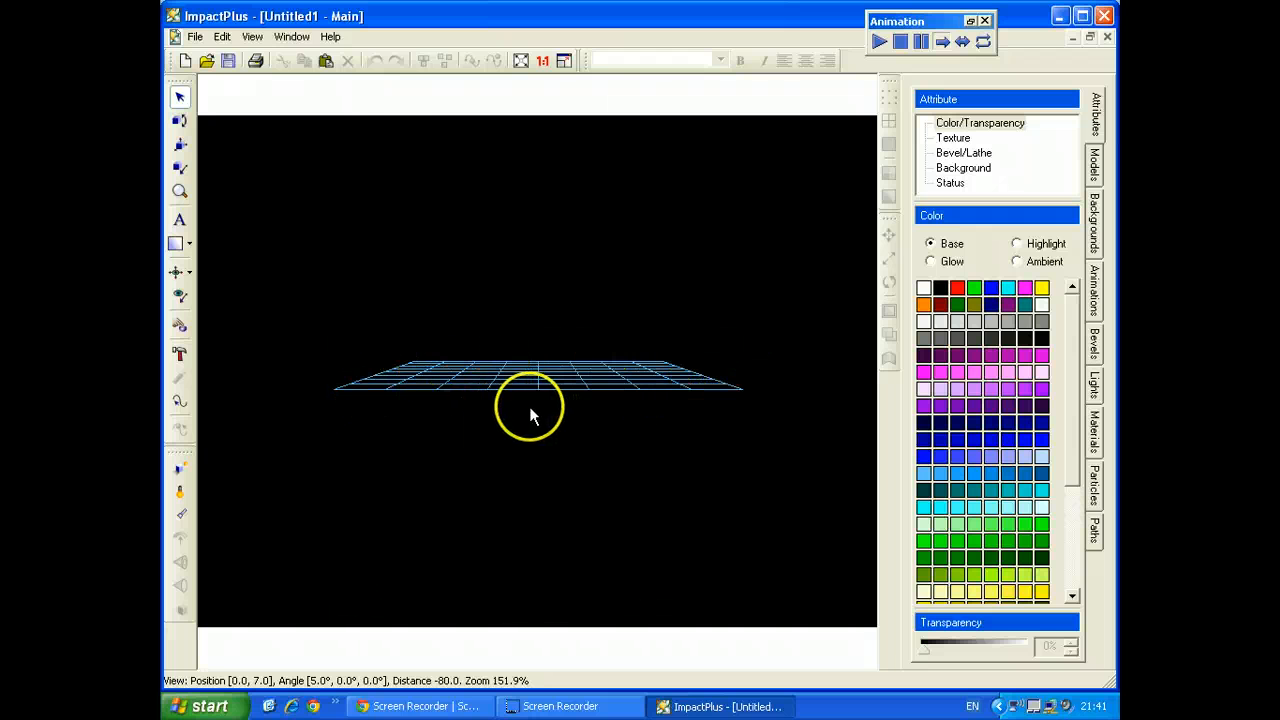
Turn off the Bottom plane grid using the Navigator, and close the Navigator
left_click(252, 36)
left_click(289, 124)
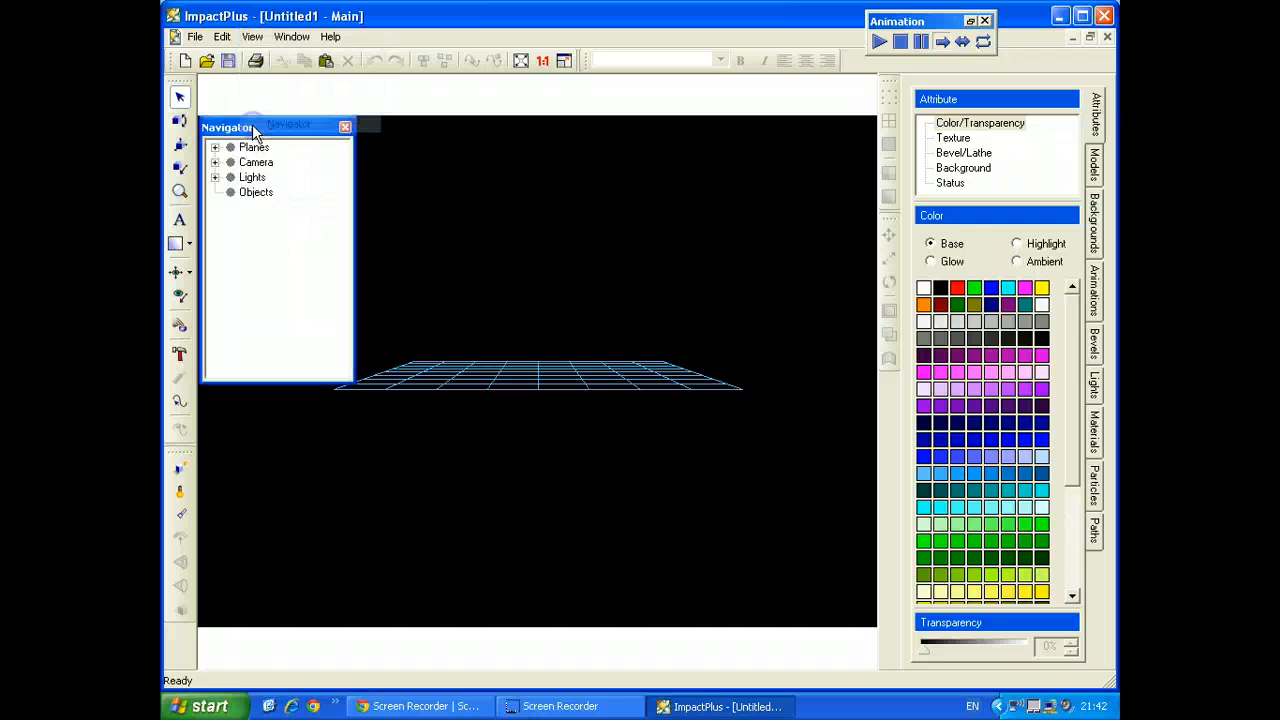
left_click(215, 148)
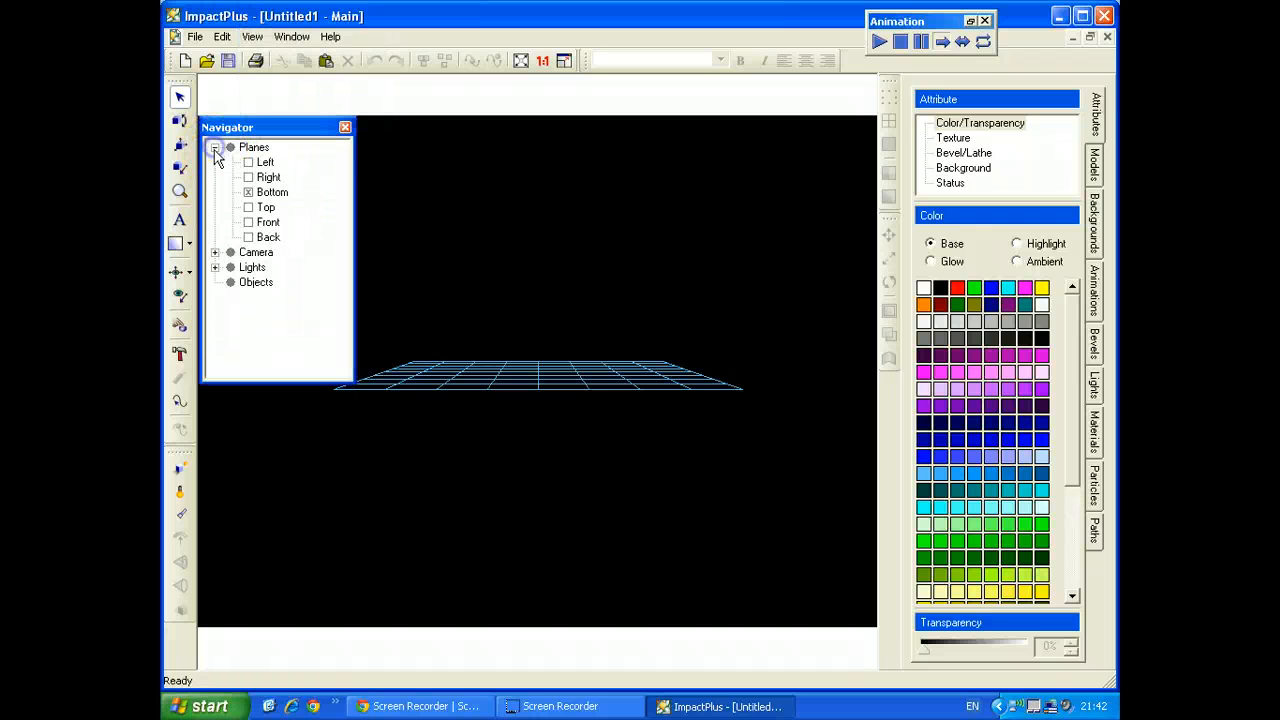
left_click(246, 195)
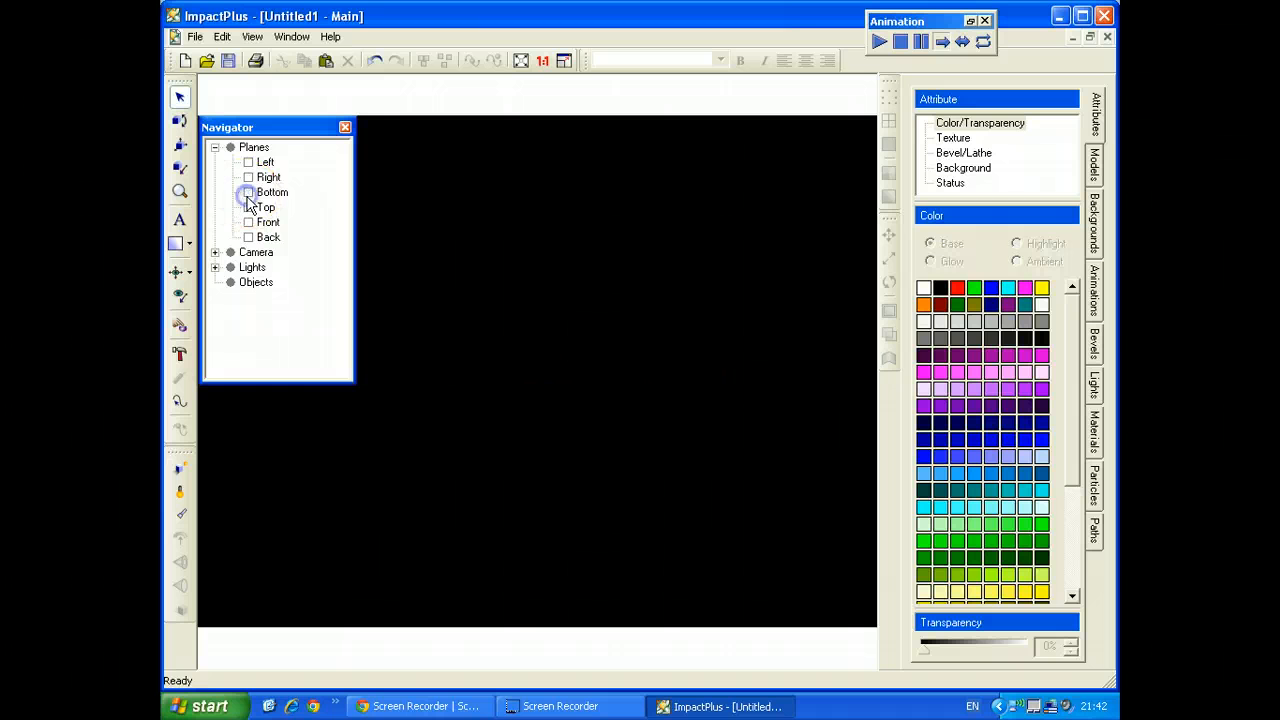
left_click(345, 128)
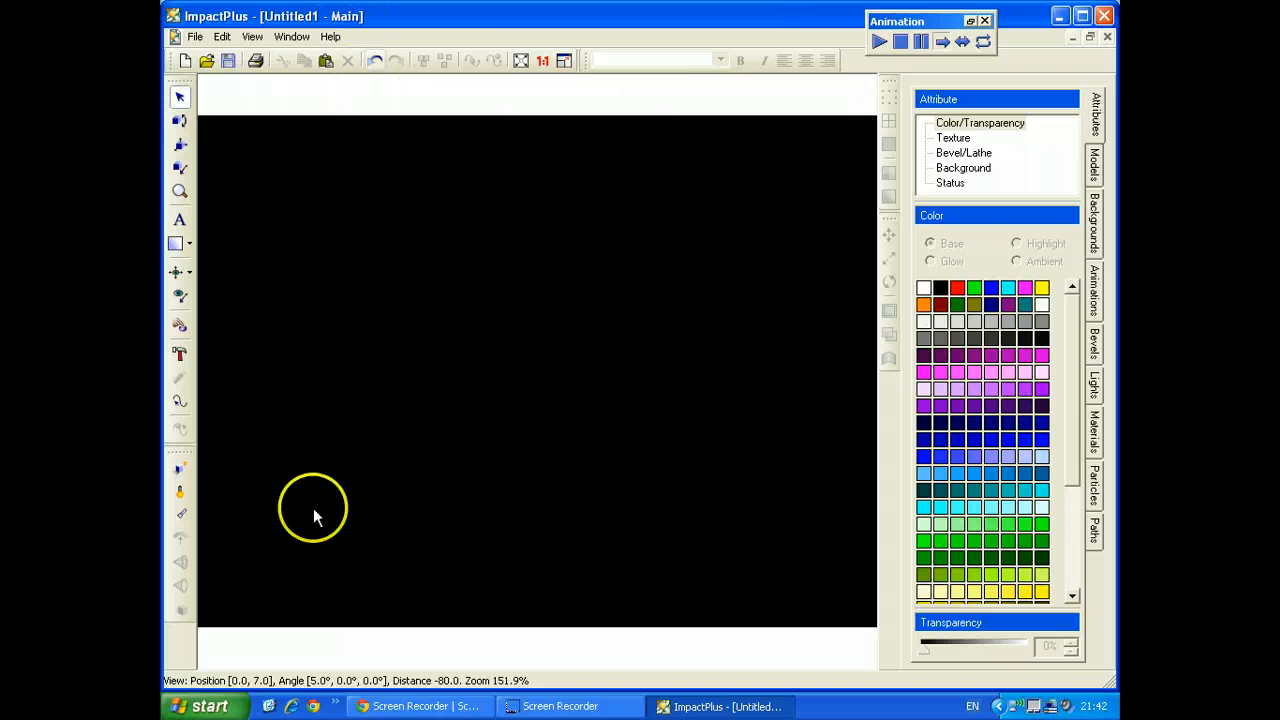
Set the scene background to the Cosmic image of rocky spires with a moon in a cloudy sky
left_click(1094, 222)
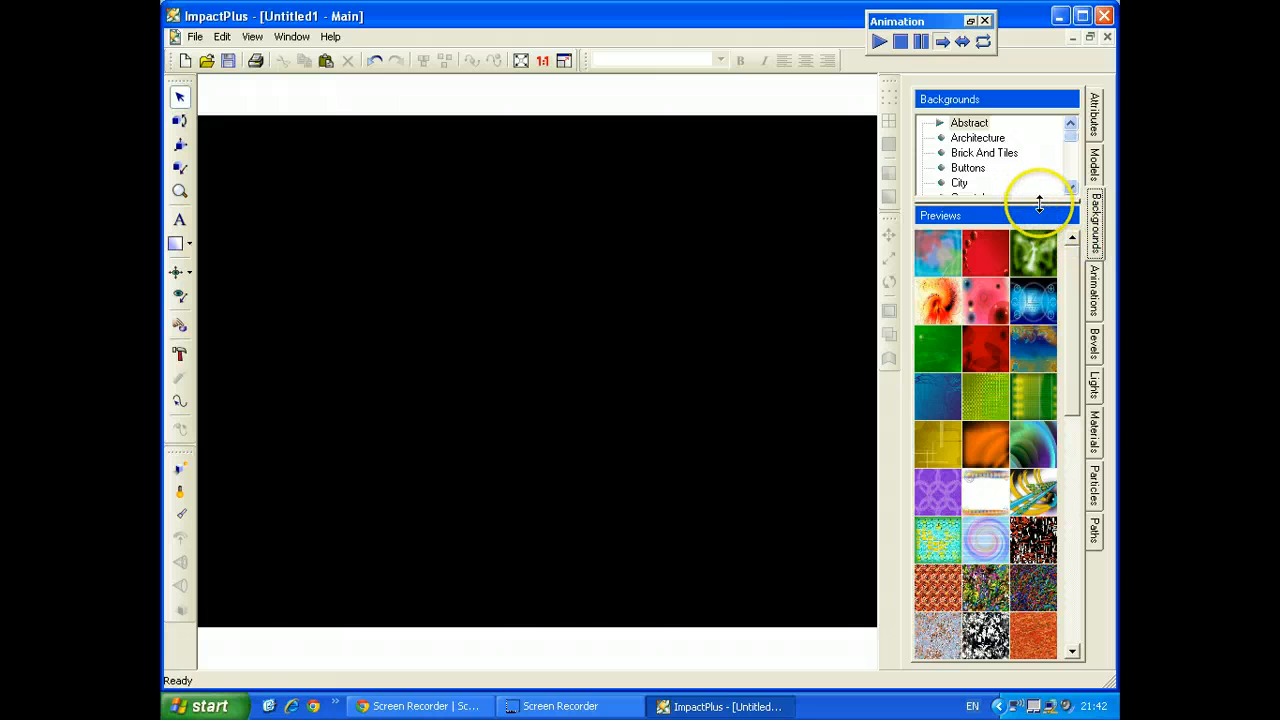
left_click_drag(1040, 206, 1009, 363)
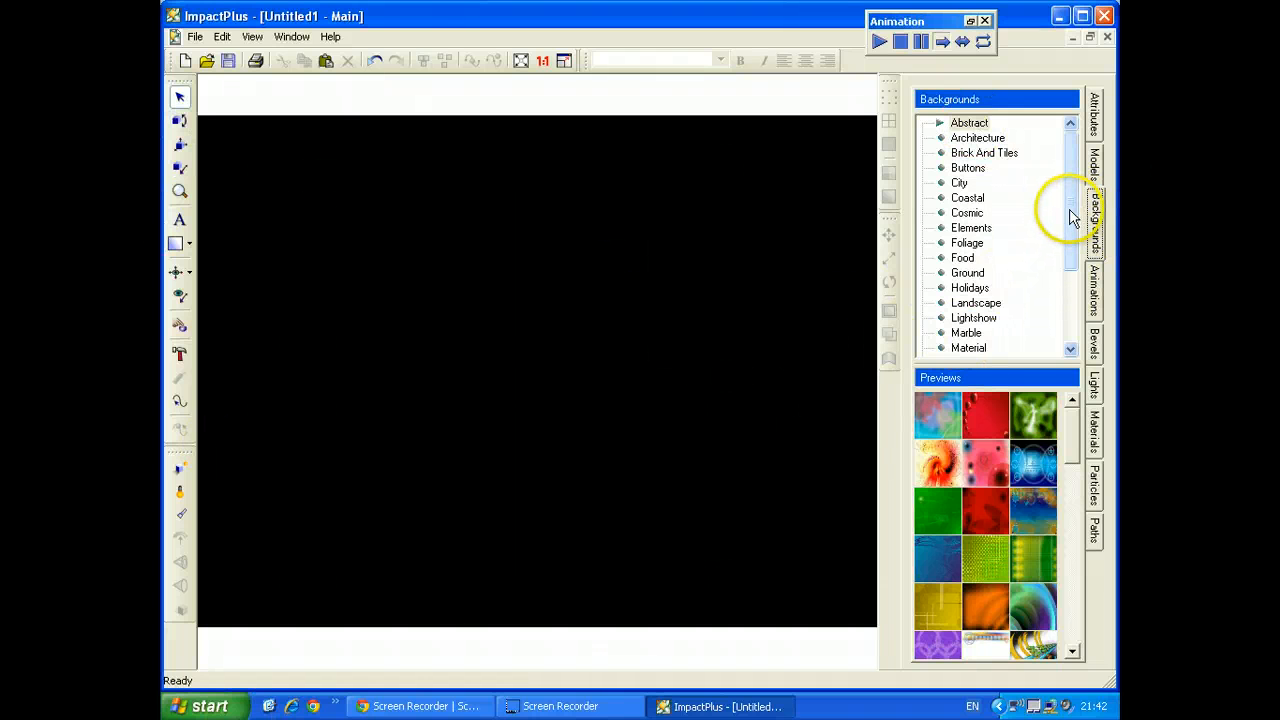
left_click(967, 214)
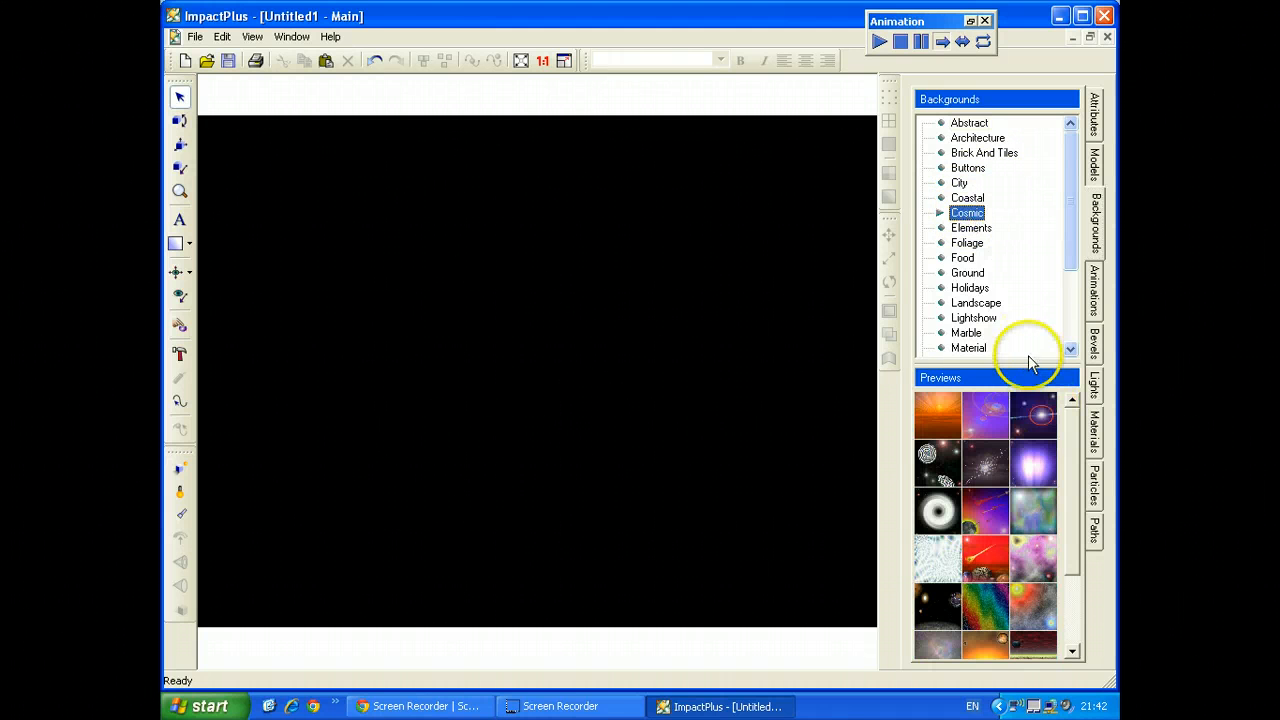
left_click_drag(1023, 363, 1019, 234)
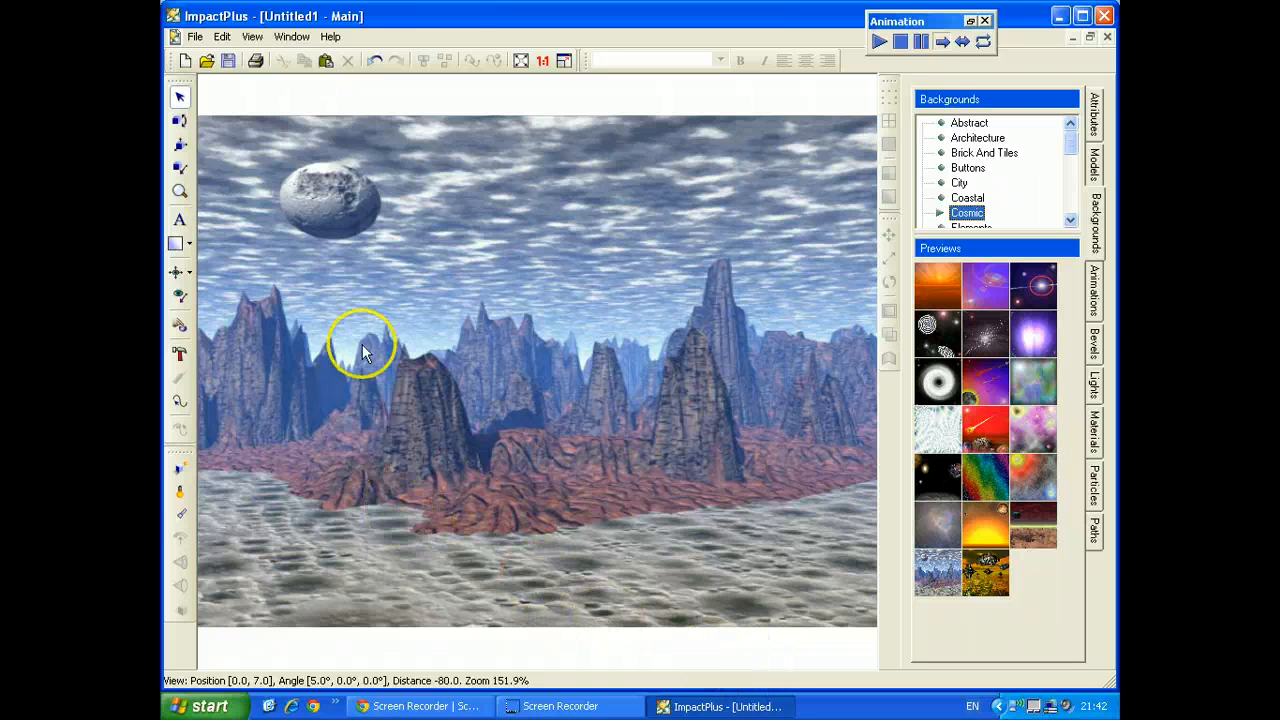
Add a cube from the Basic Shapes and move it onto the ground in the scene's lower-right area, at about (29.6, -21.4, -1.9)
left_click(1095, 168)
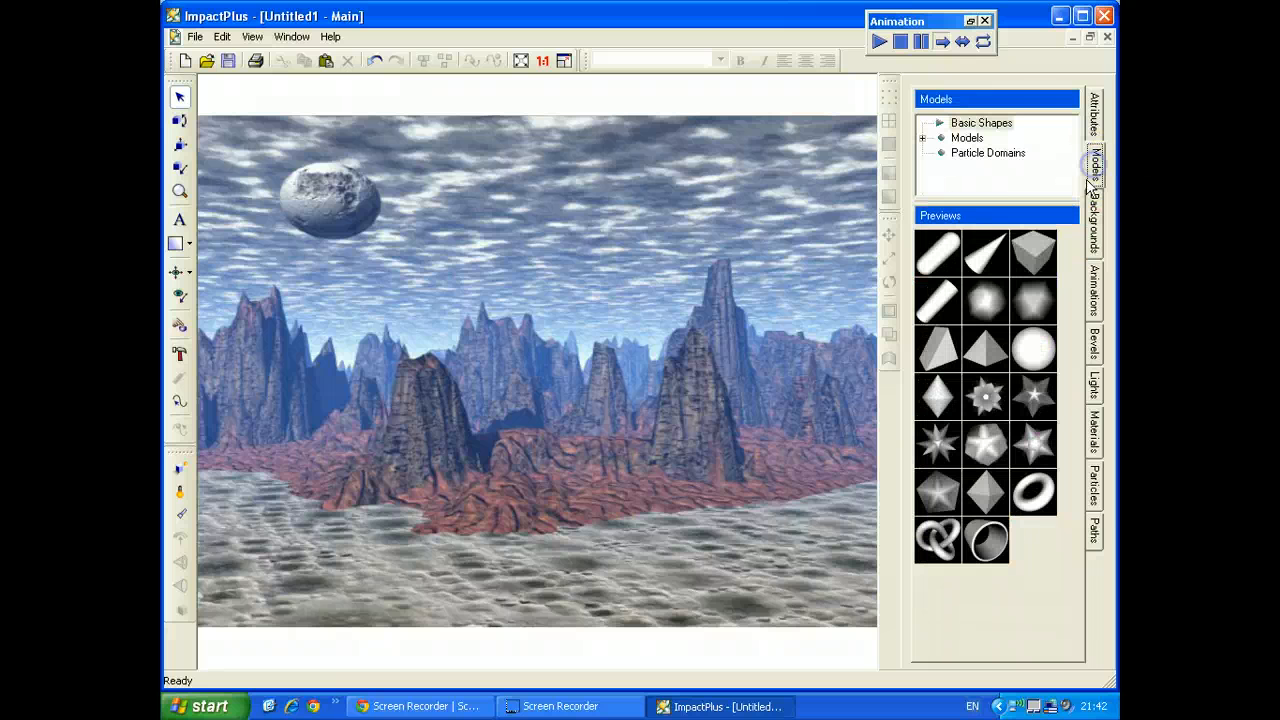
left_click_drag(1028, 200, 1028, 333)
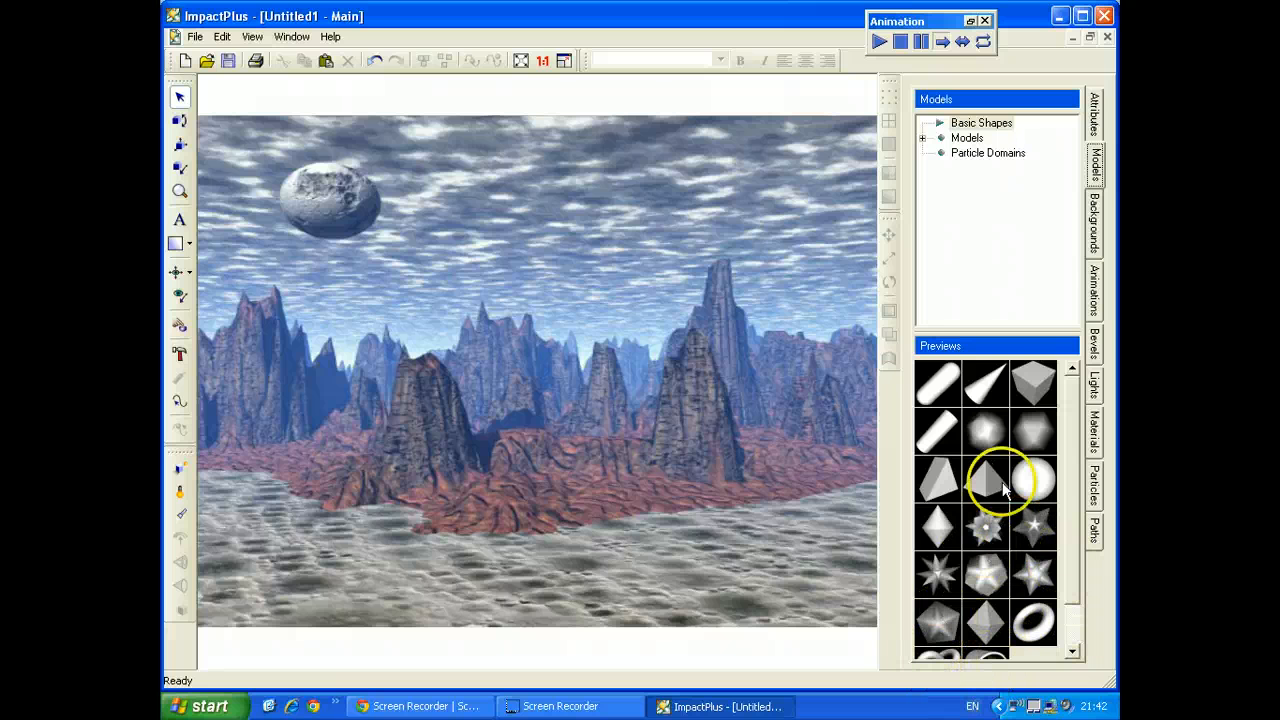
double_click(1034, 386)
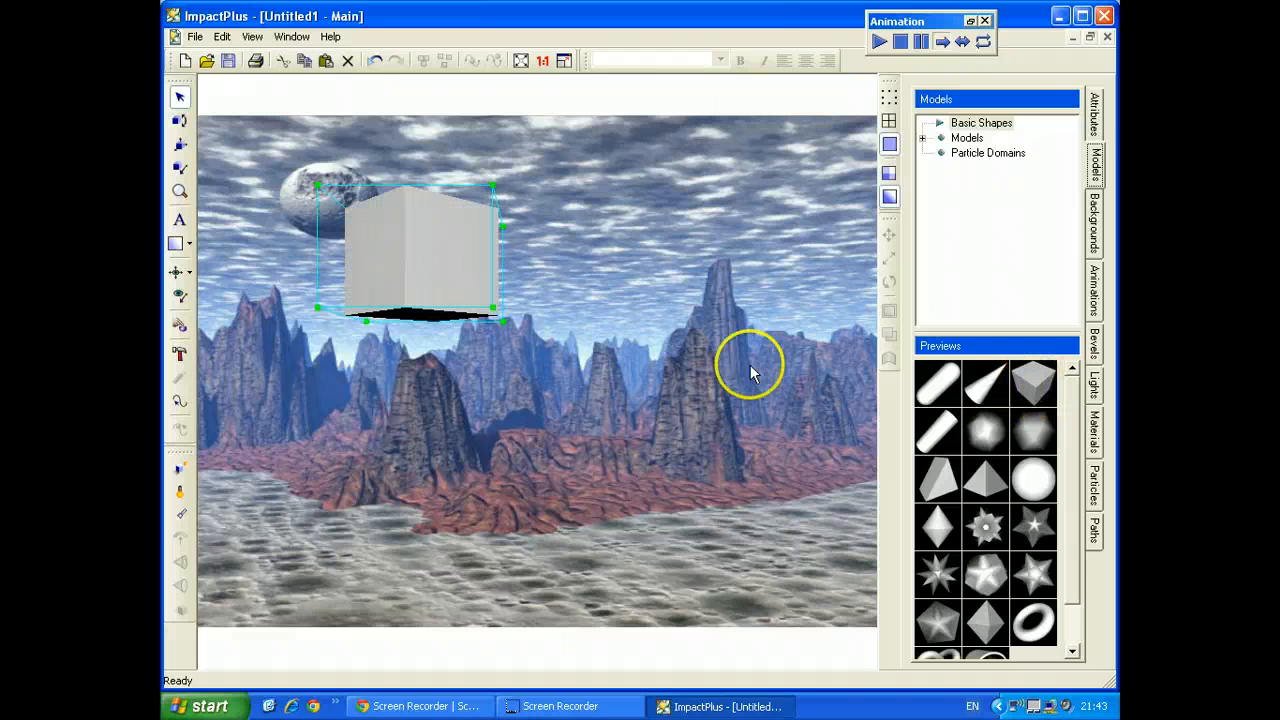
left_click(180, 97)
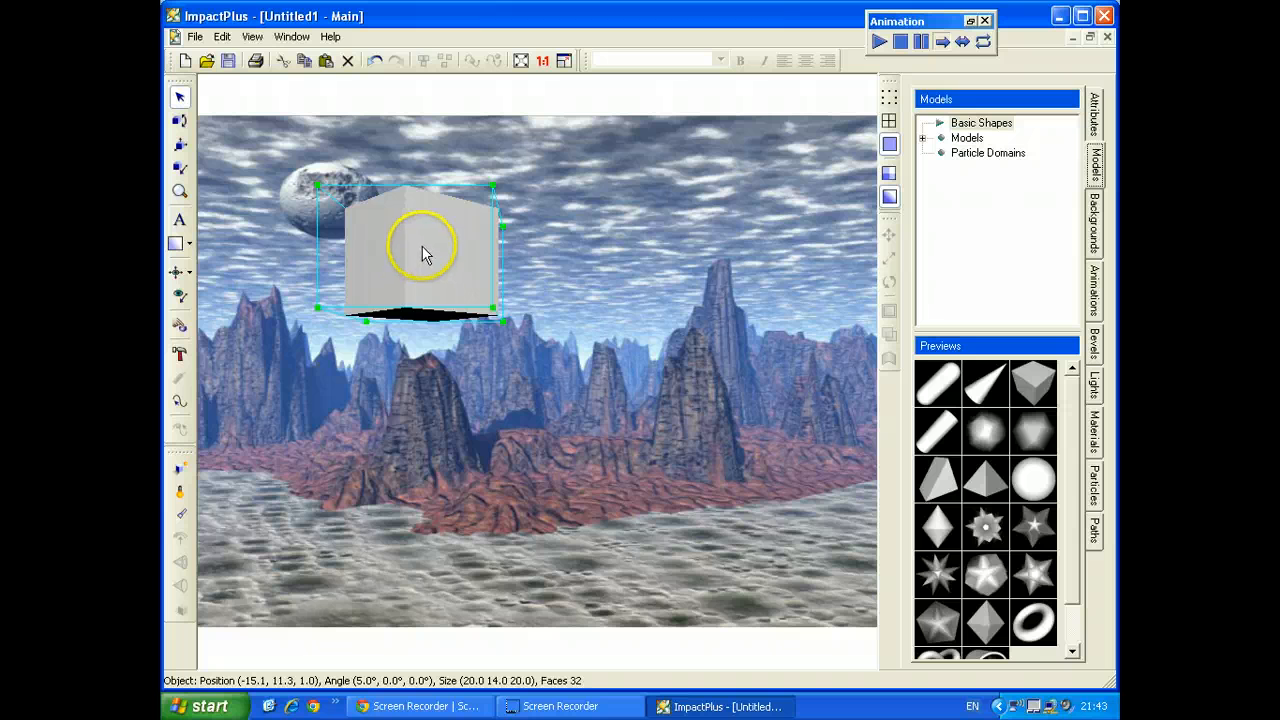
left_click_drag(422, 255, 808, 538)
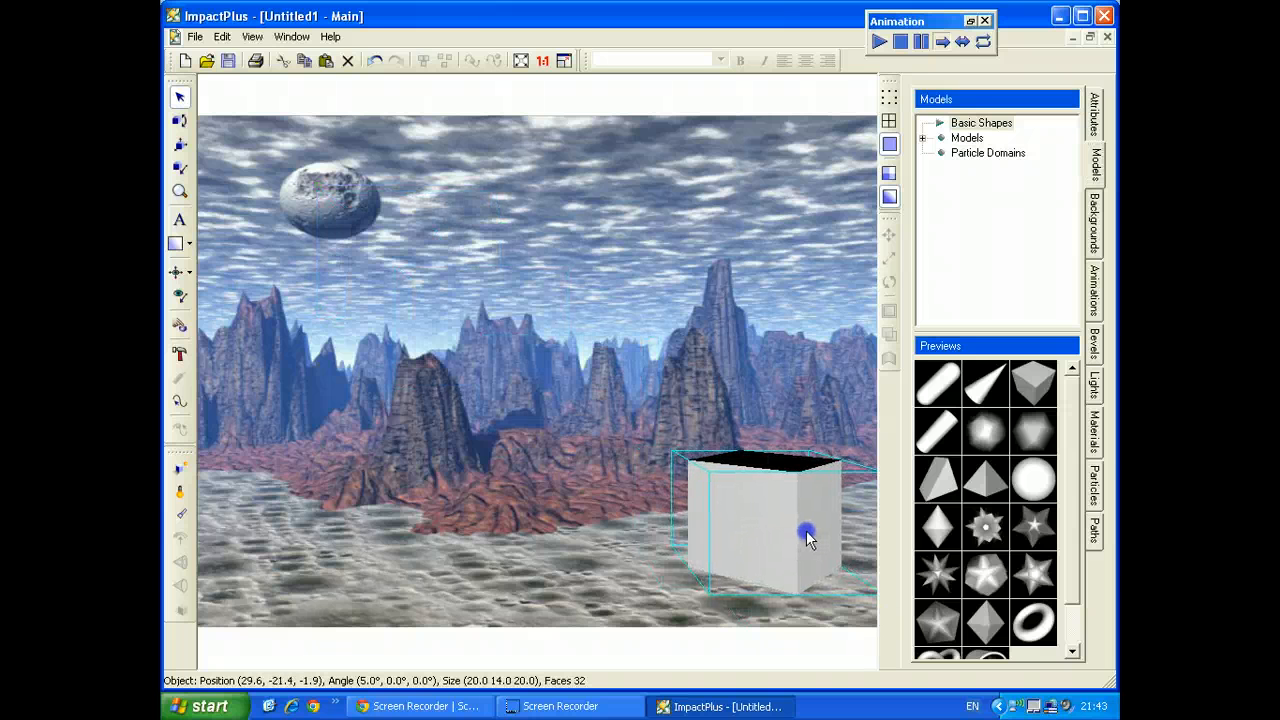
Apply the pink Marble material to the cube
left_click(1096, 433)
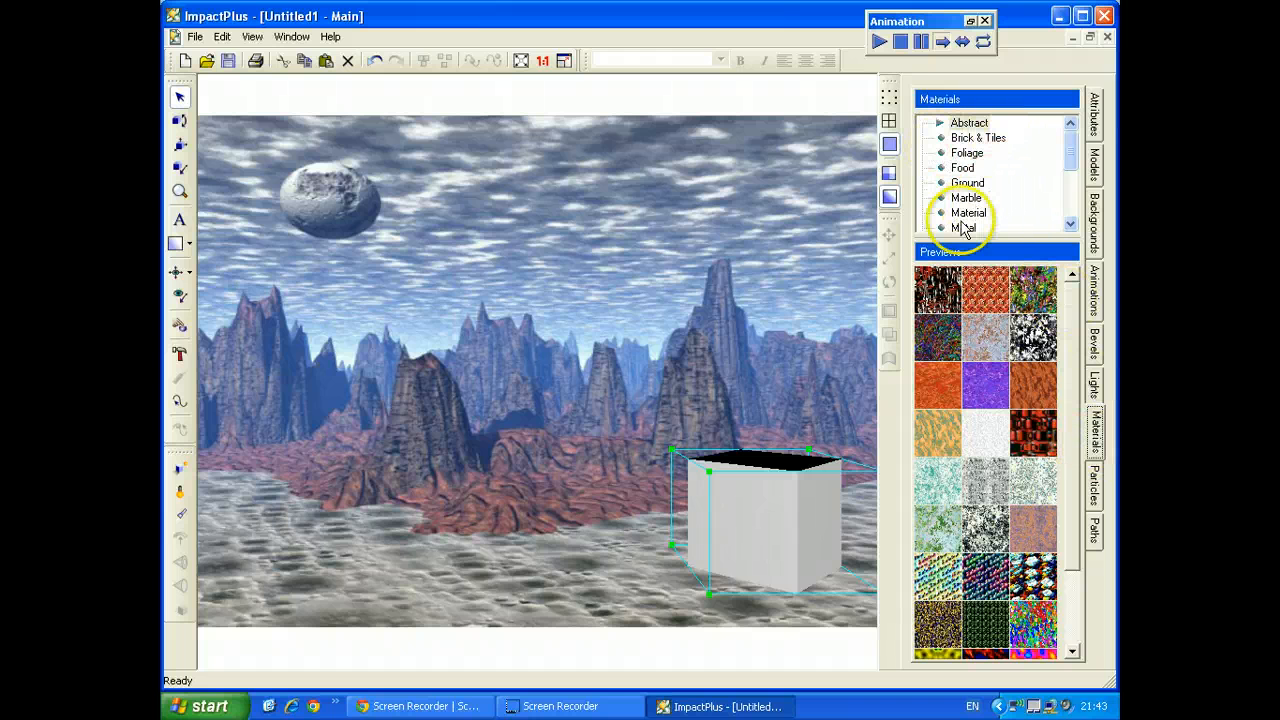
left_click(968, 199)
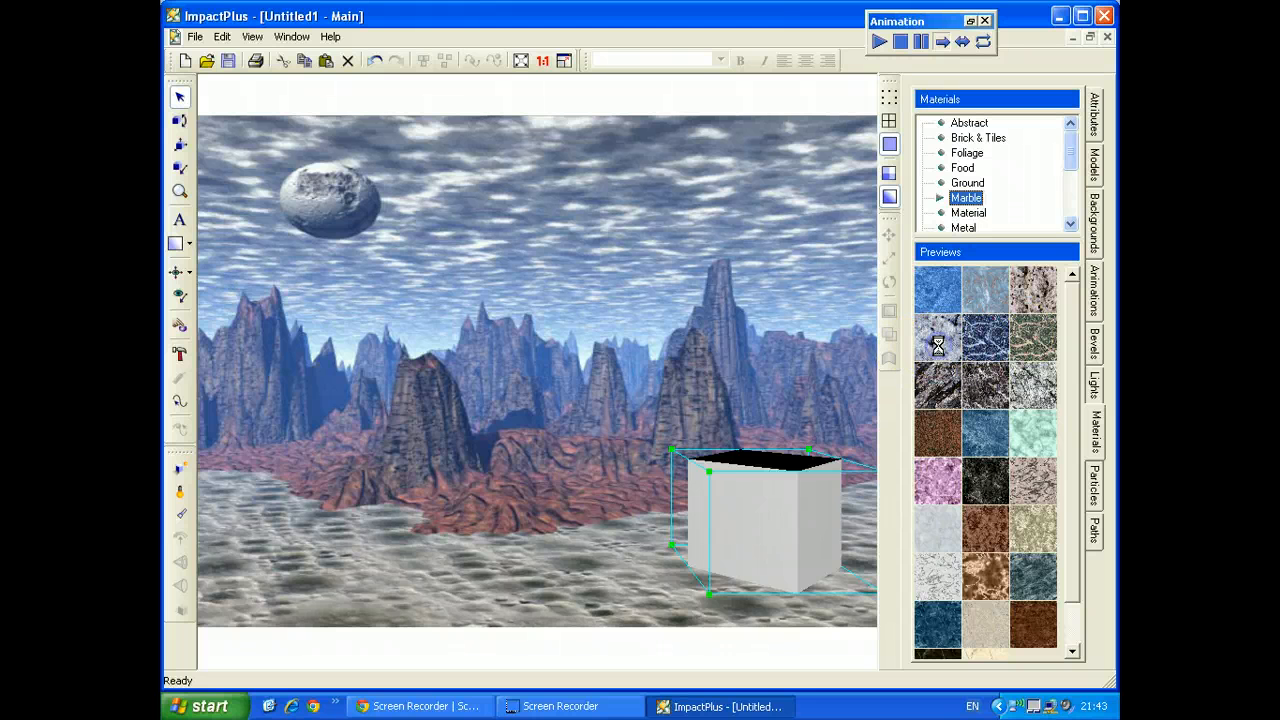
left_click(946, 478)
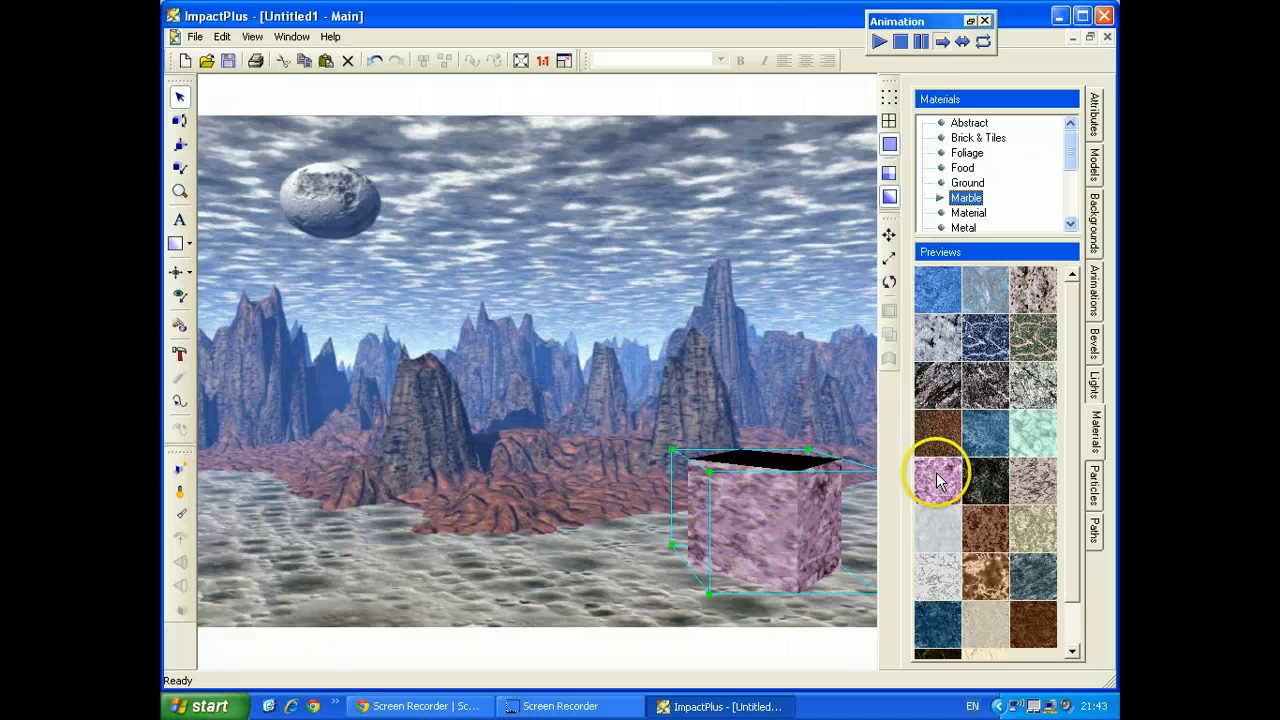
Rotate the pink cube freely to about (43.7°, 3.7°, -23.7°) and push it back in depth to about 15.3
left_click(180, 121)
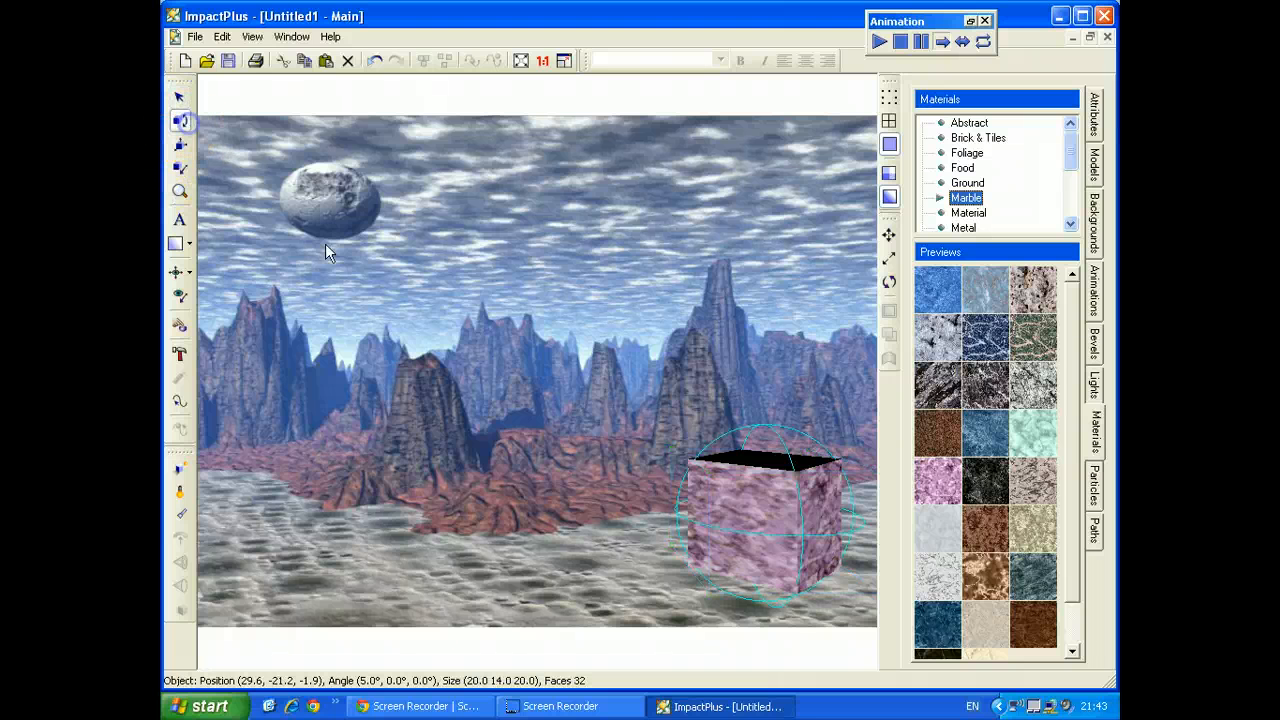
left_click_drag(754, 530, 754, 482)
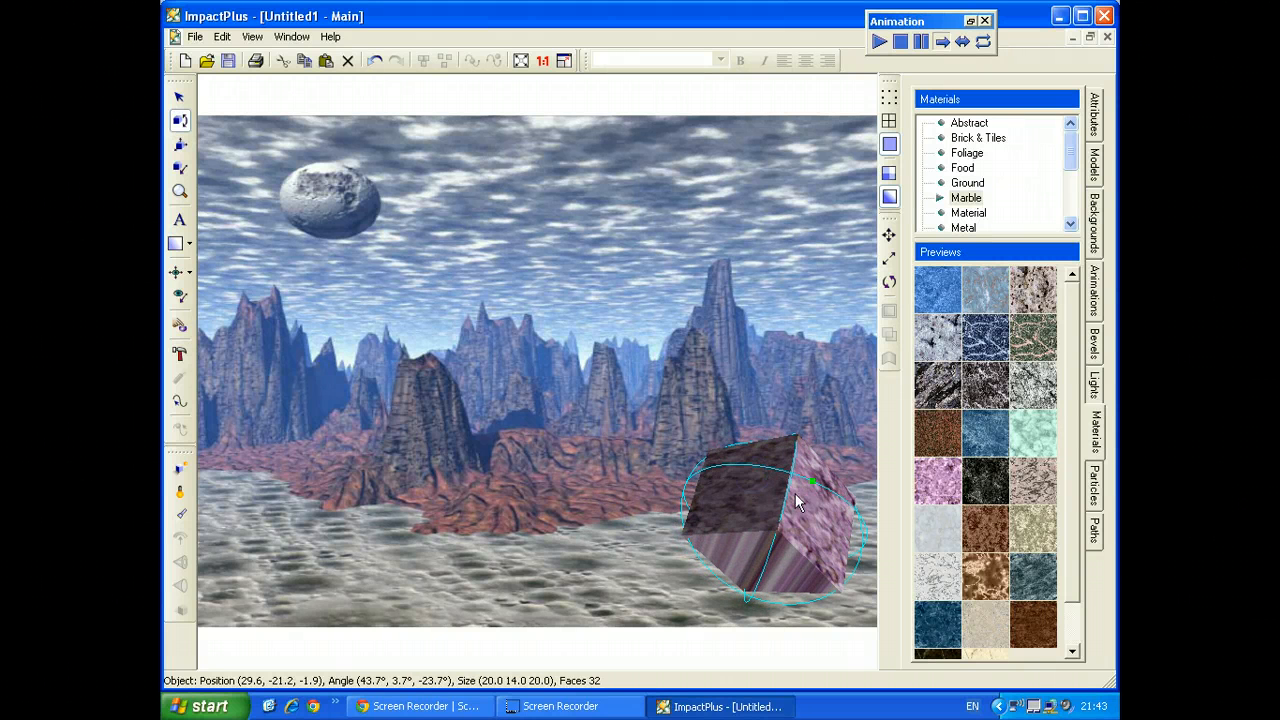
left_click(180, 168)
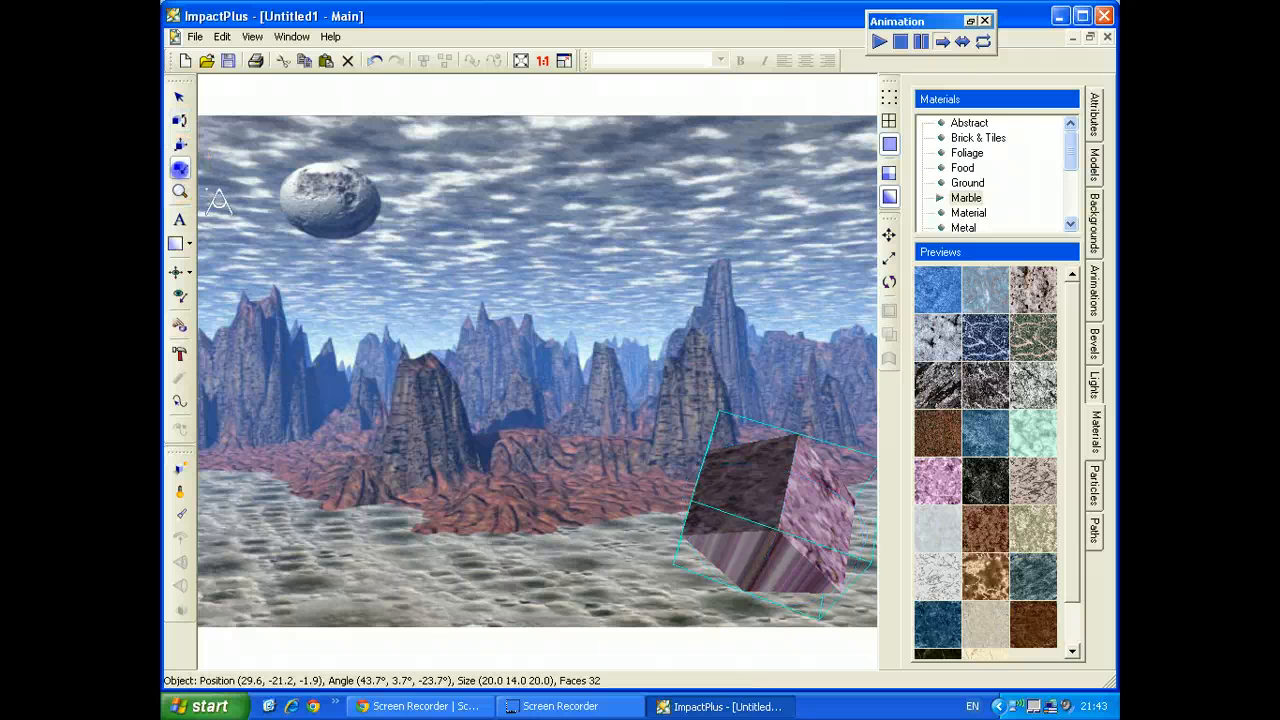
left_click_drag(733, 452, 518, 343)
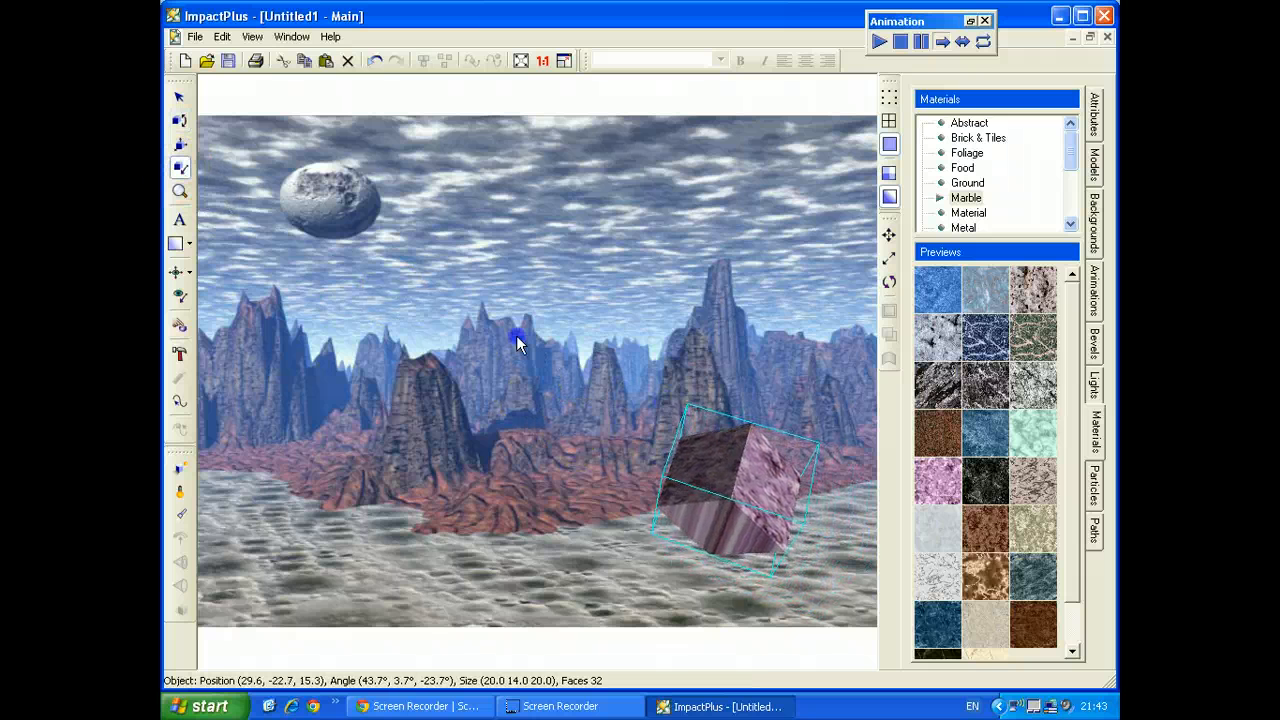
Duplicate the pink cube, bring the copy forward, and place it beside the original at about (11.1, -21.8, 0.2)
left_click(324, 63)
left_click_drag(735, 463, 762, 560)
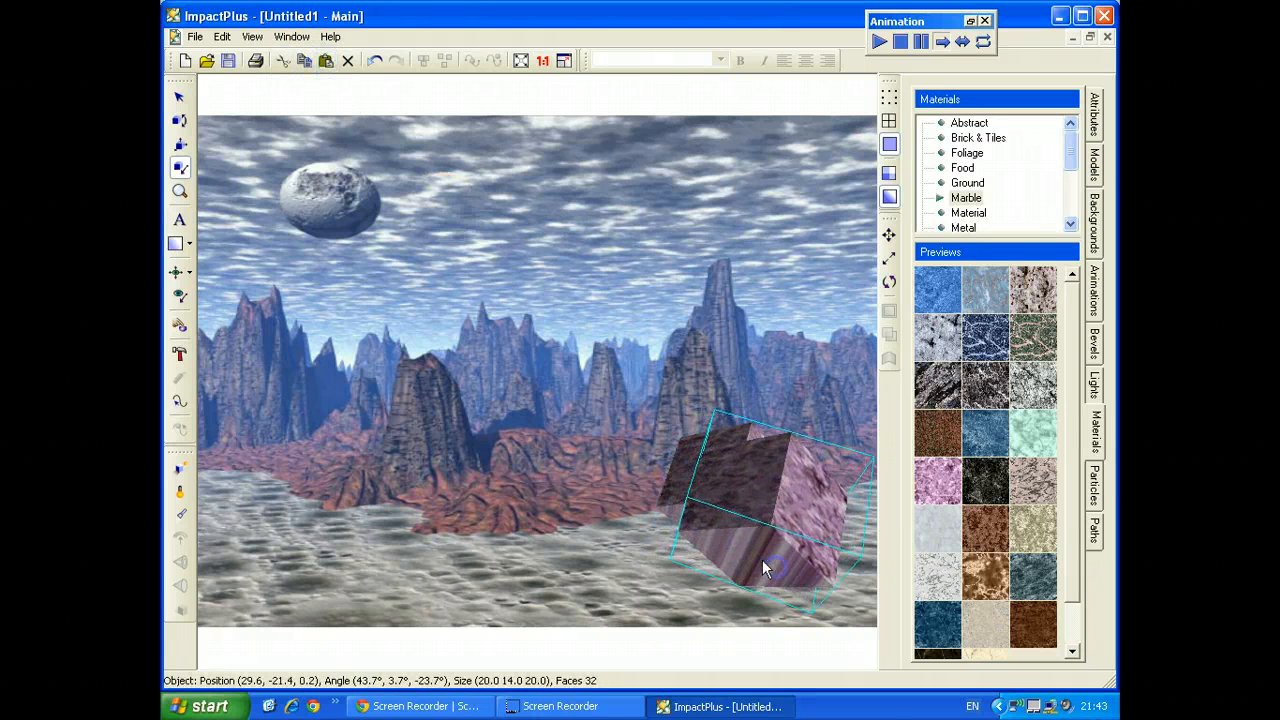
left_click(179, 94)
left_click_drag(740, 463, 606, 512)
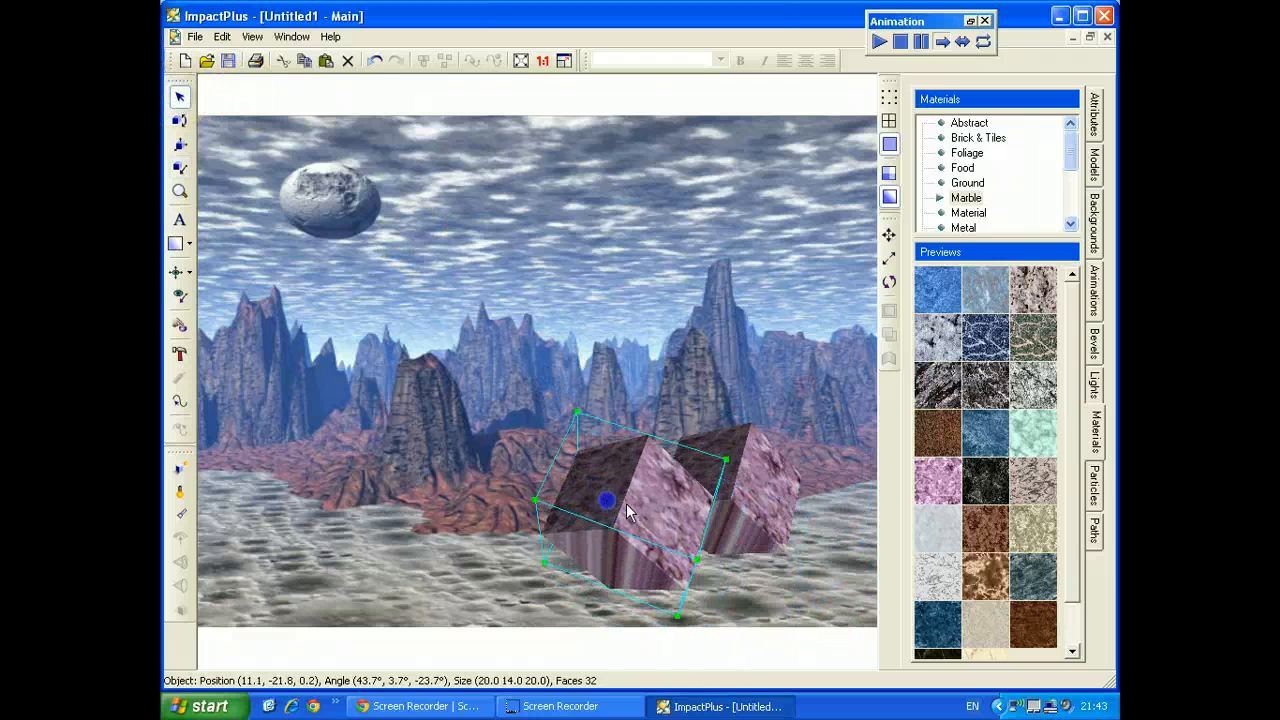
Apply the brown-and-cream Marble material to the front cube and rotate that cube to a different angle
double_click(981, 584)
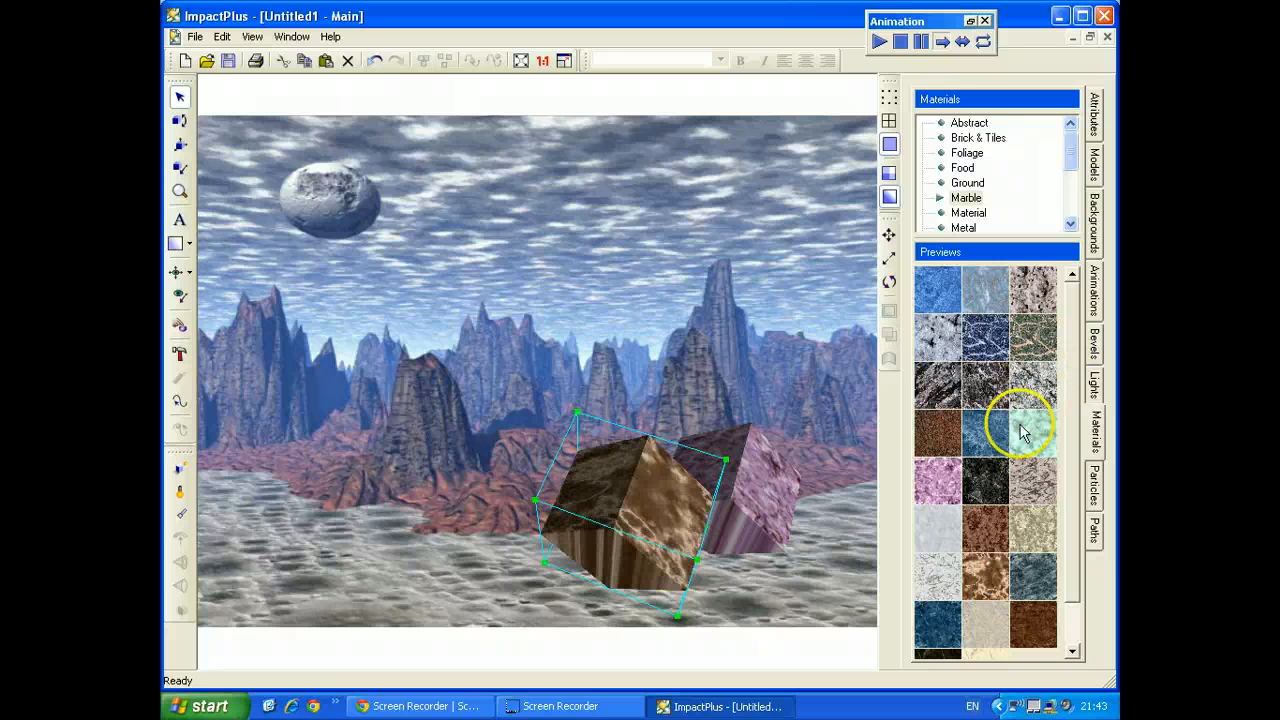
left_click(179, 120)
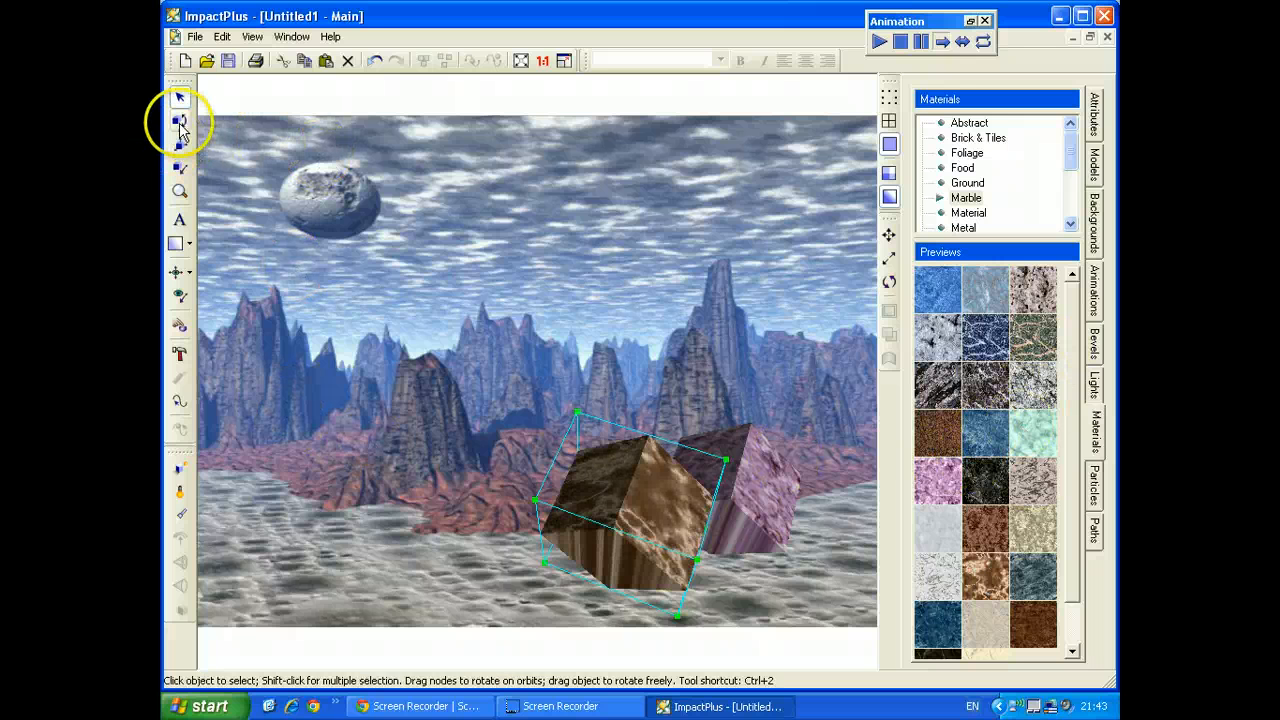
left_click_drag(623, 506, 639, 530)
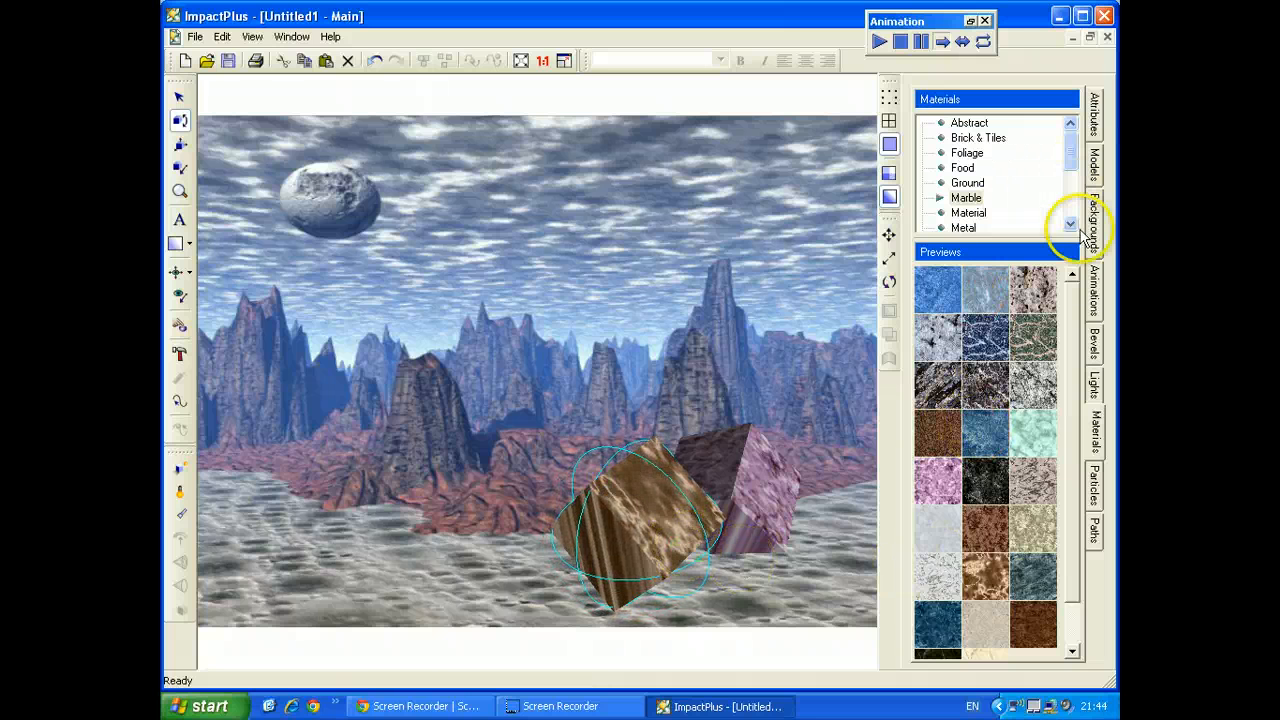
Add the Jupiter model from the Planets category and tilt it to about -6.2°
left_click(1096, 164)
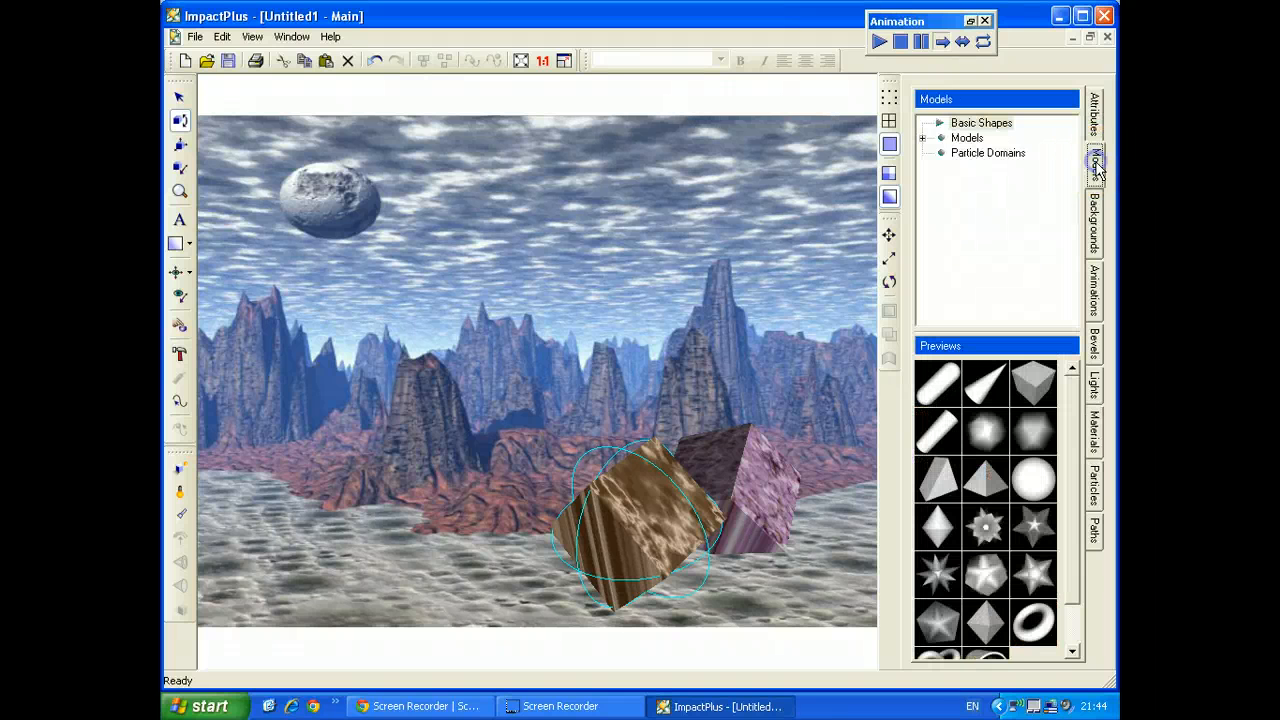
left_click(922, 139)
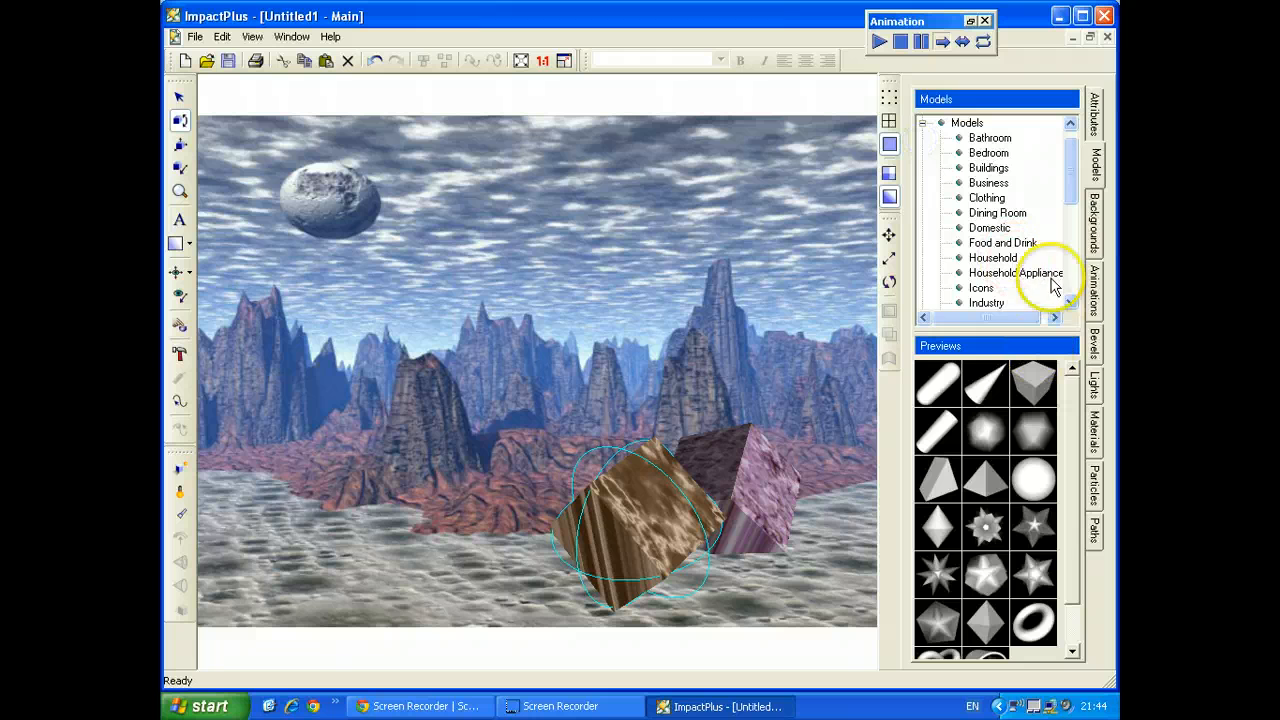
left_click_drag(1070, 170, 1066, 238)
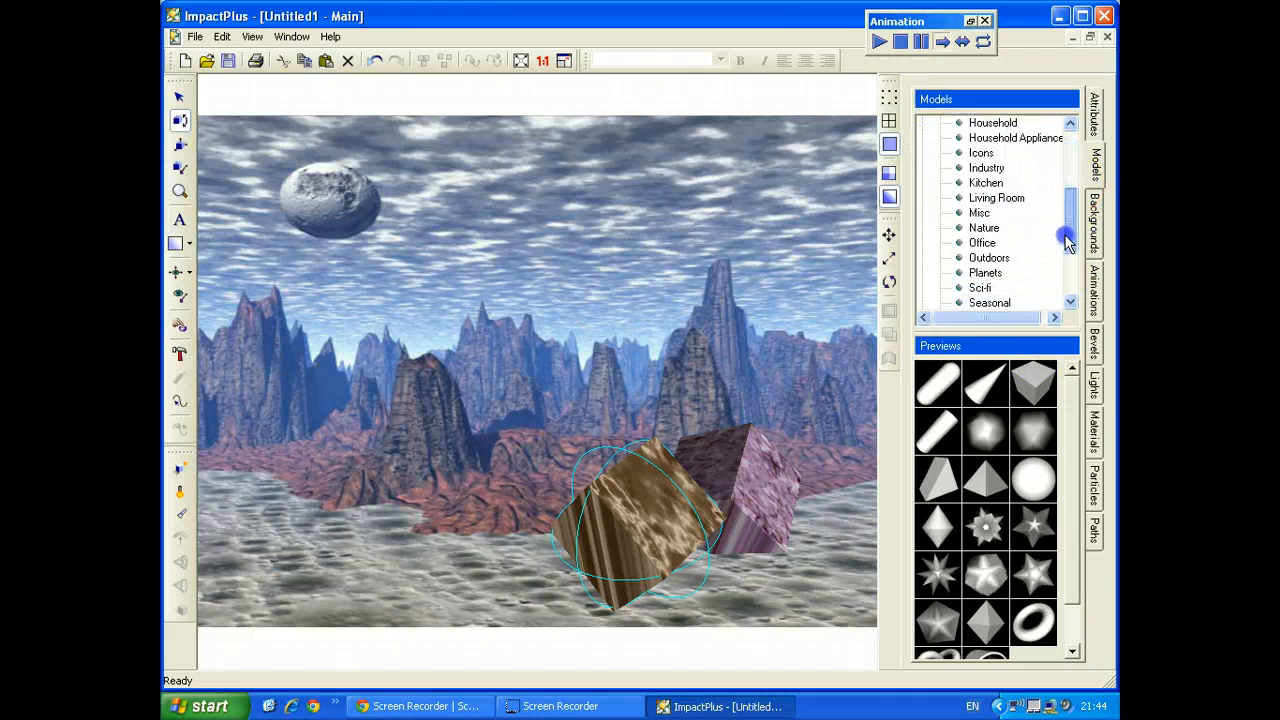
left_click(982, 272)
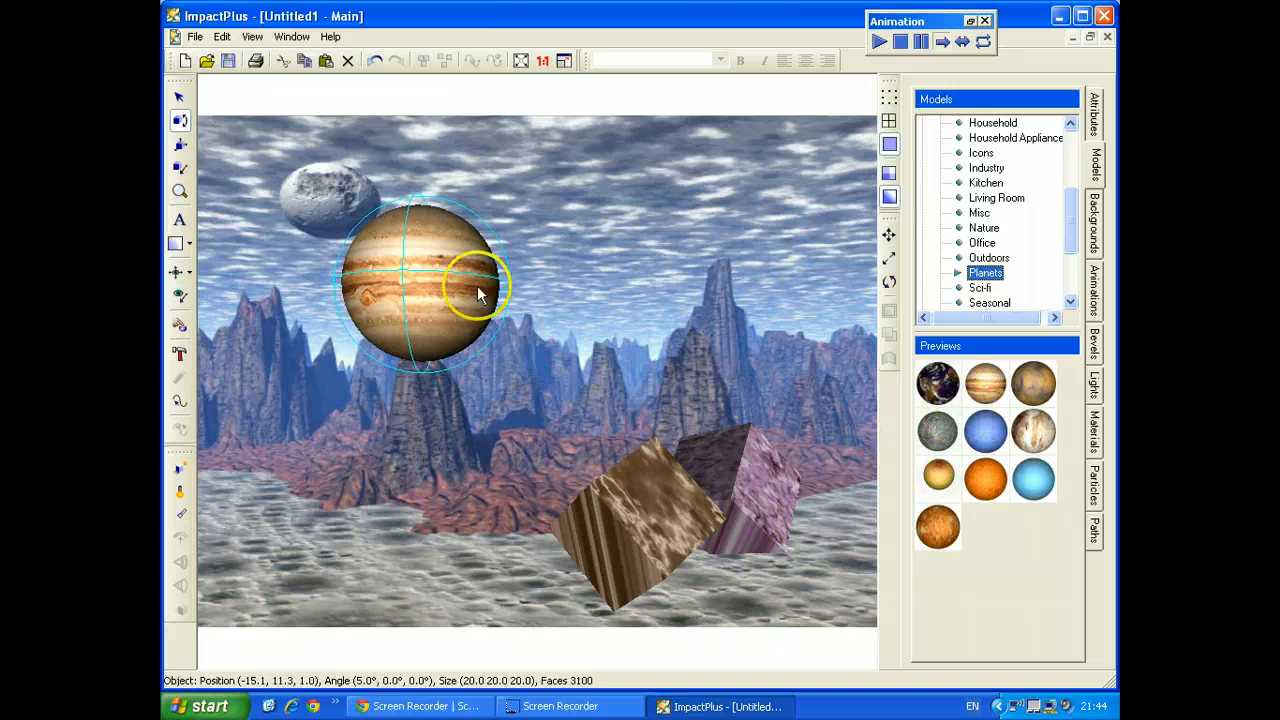
left_click_drag(436, 291, 497, 290)
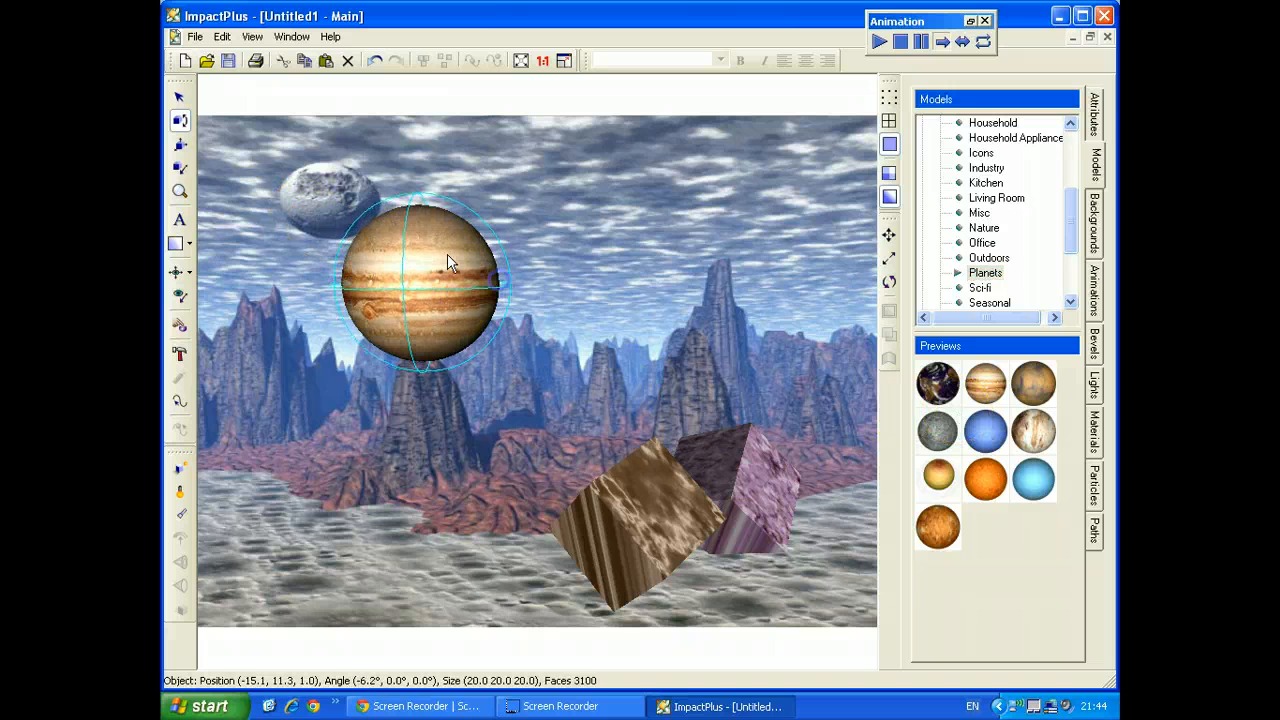
left_click(180, 100)
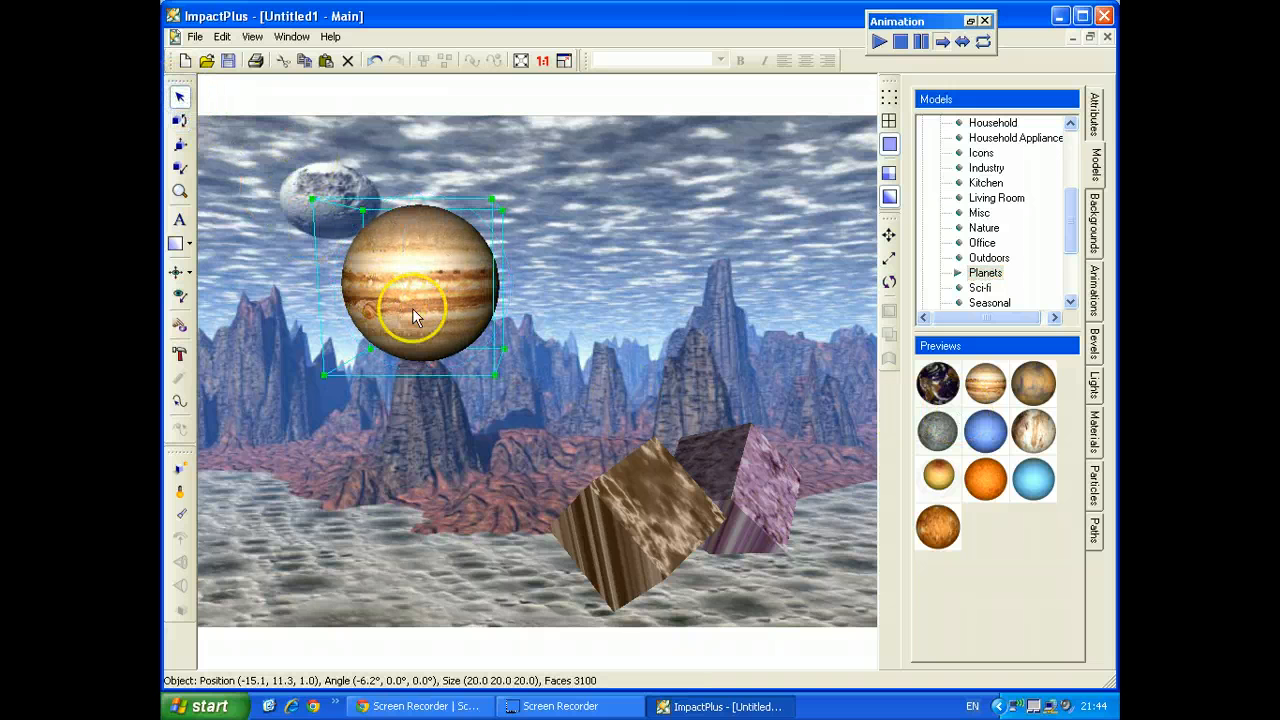
Push Jupiter back in depth to about 28.3 and place it high in the sky above the two cubes
left_click_drag(412, 308, 751, 230)
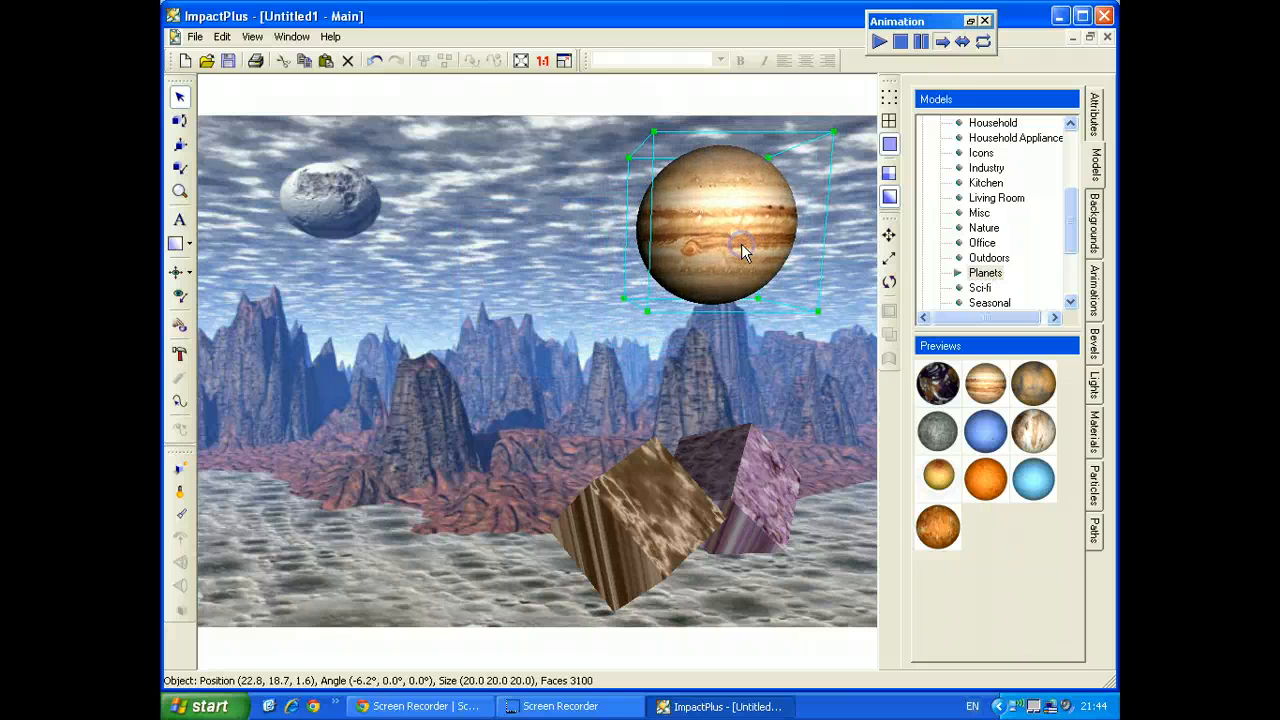
left_click(180, 168)
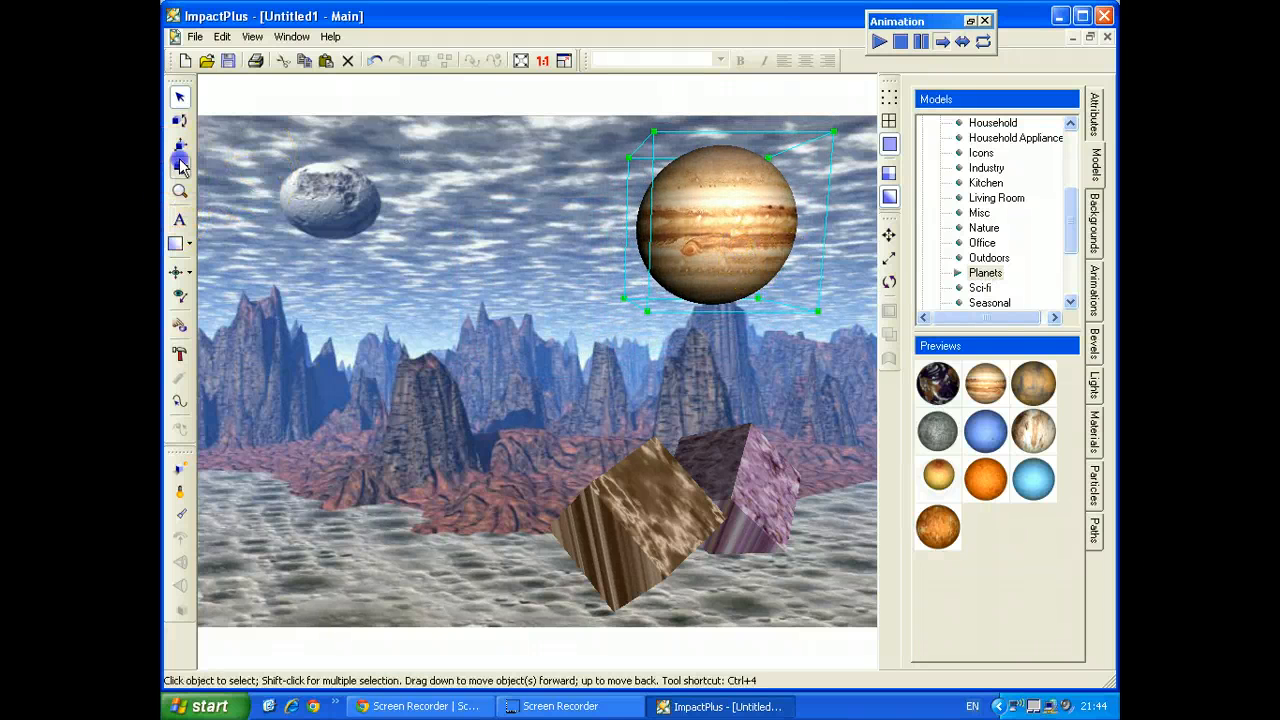
left_click_drag(748, 264, 662, 206)
left_click(180, 96)
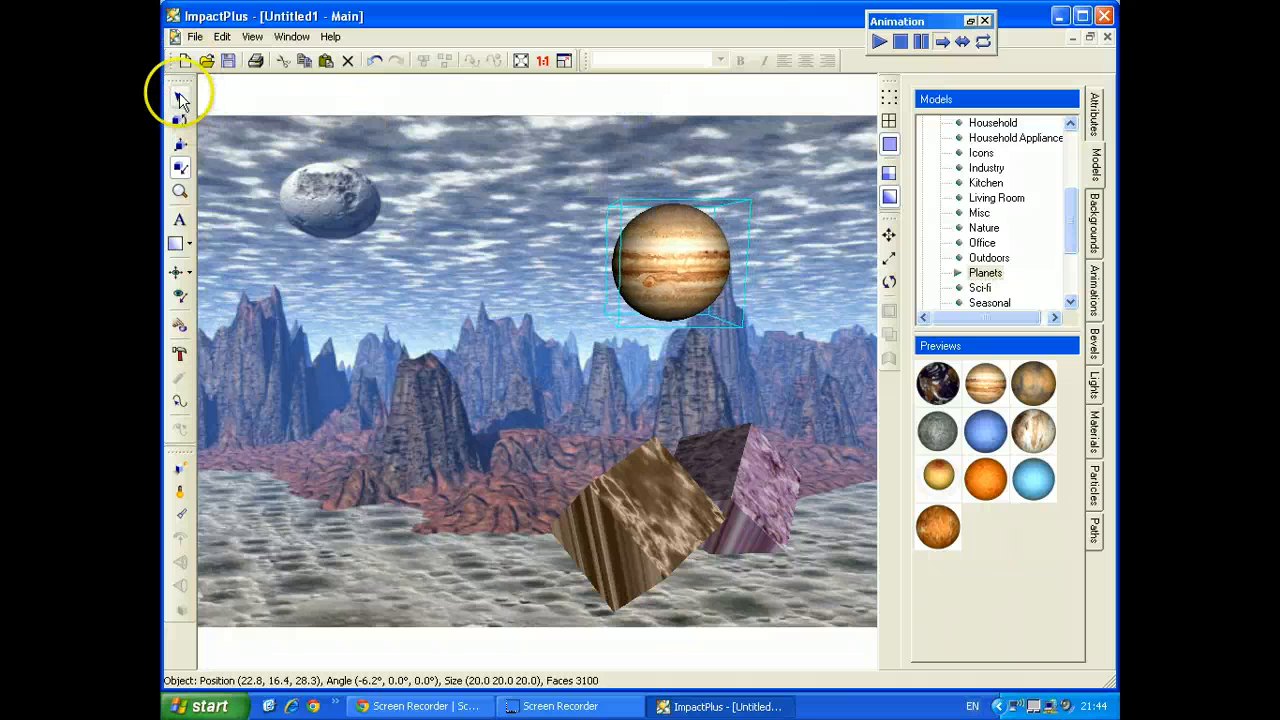
left_click_drag(704, 267, 783, 205)
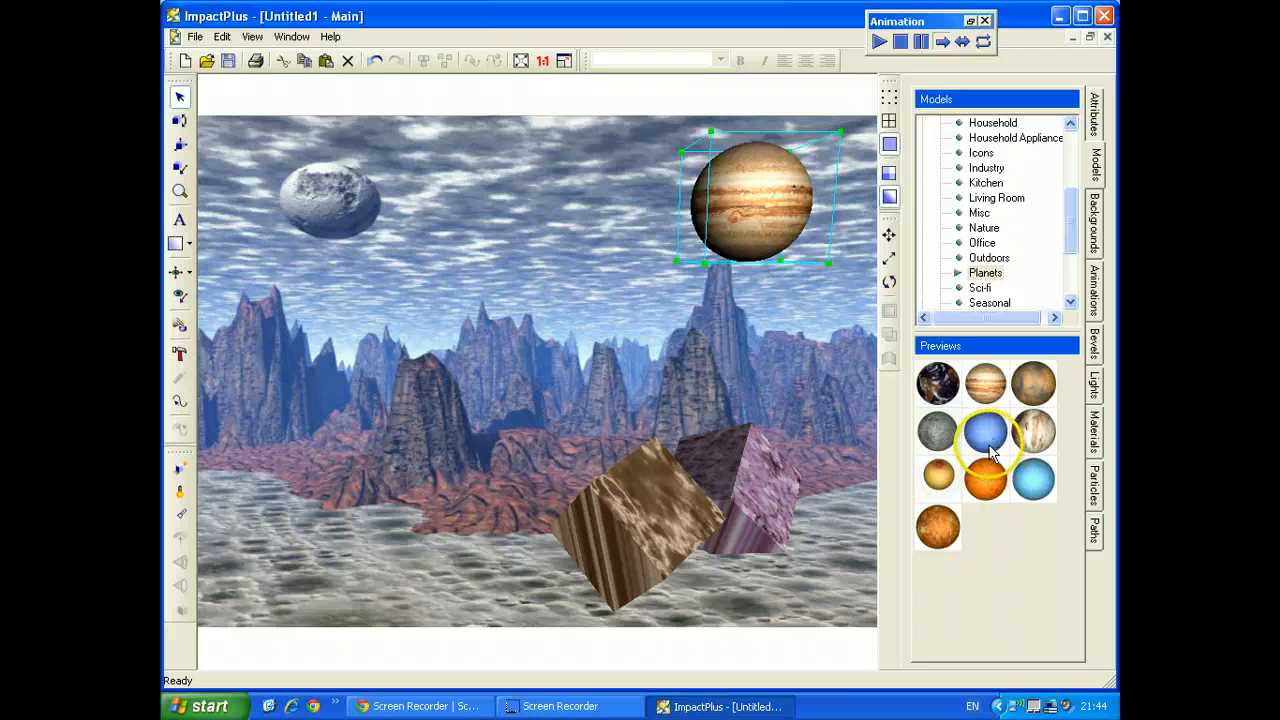
Add the blue planet model, push it back in depth, and place it beside Jupiter at about (10.3, 20.9, 23.1)
left_click(367, 271)
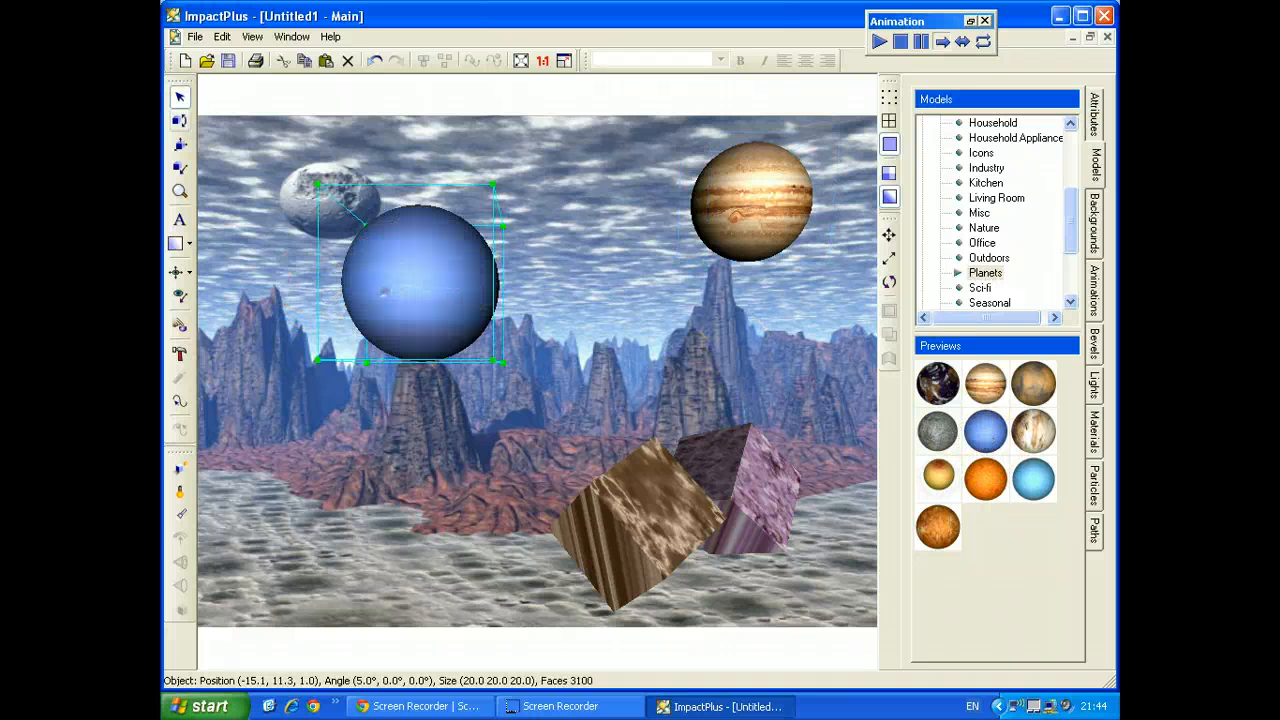
left_click(169, 98)
left_click_drag(425, 298, 399, 240)
left_click(180, 168)
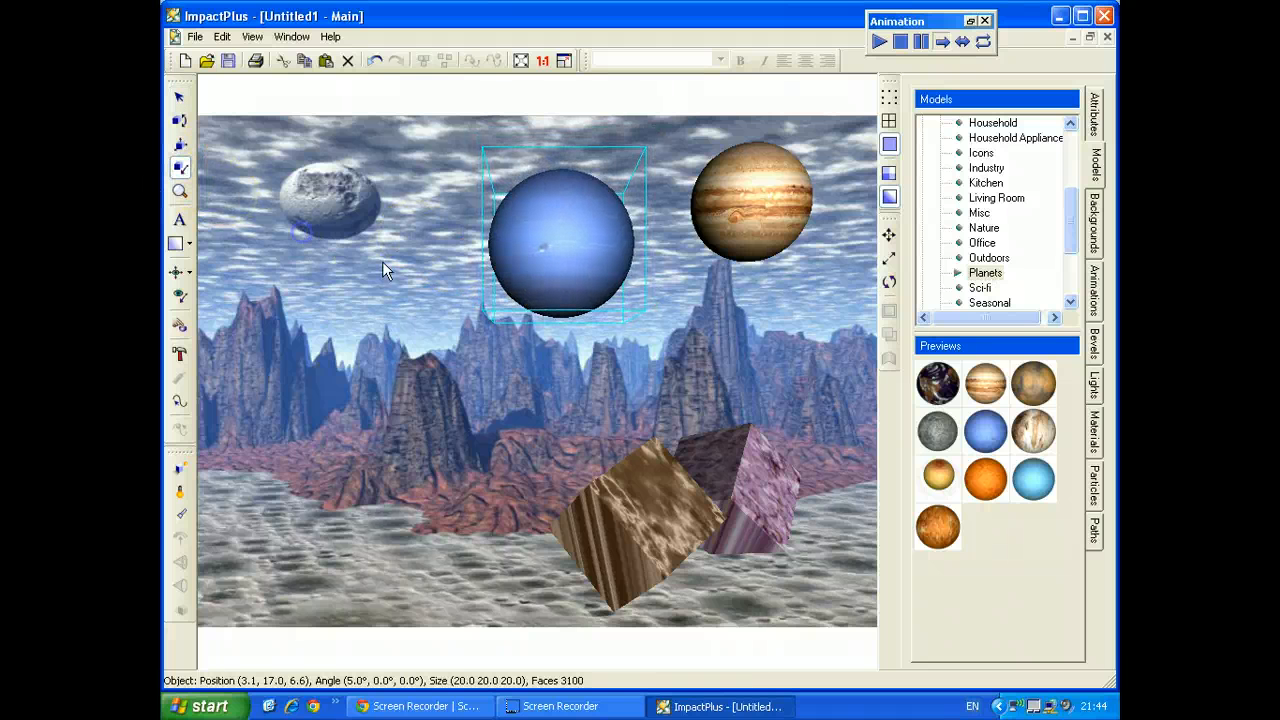
left_click_drag(597, 283, 395, 160)
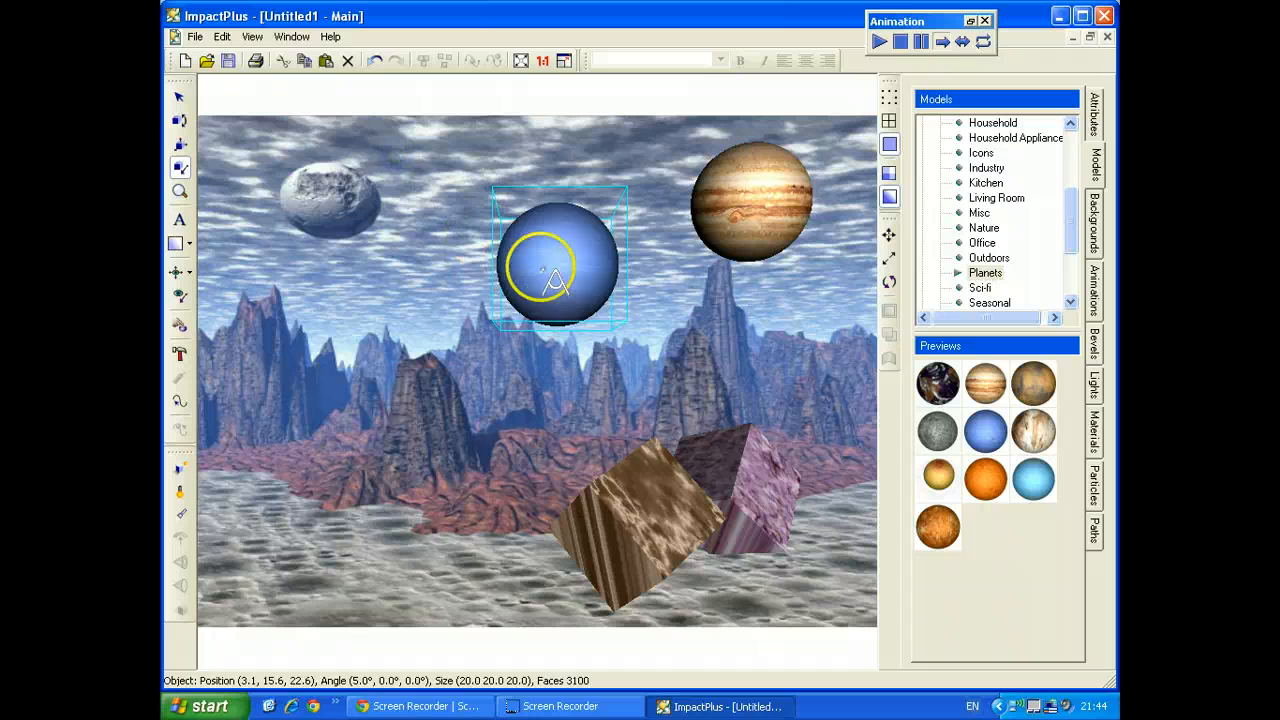
left_click(179, 96)
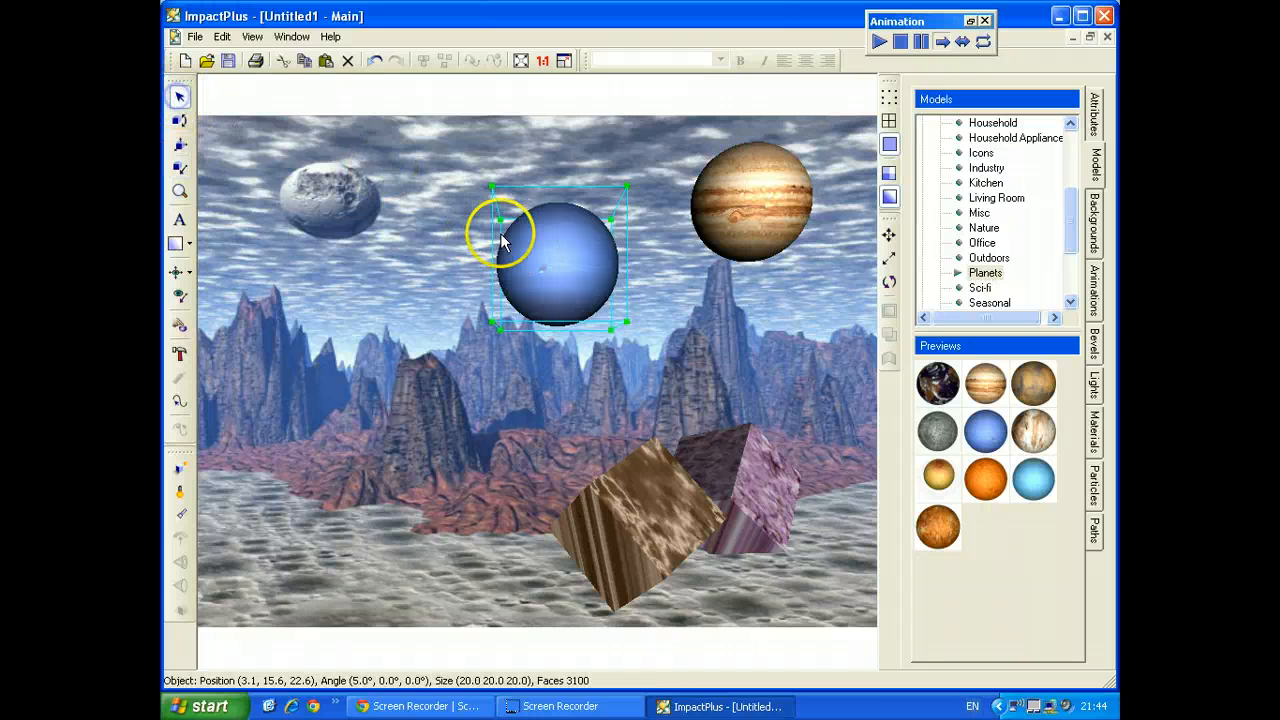
left_click_drag(585, 257, 608, 237)
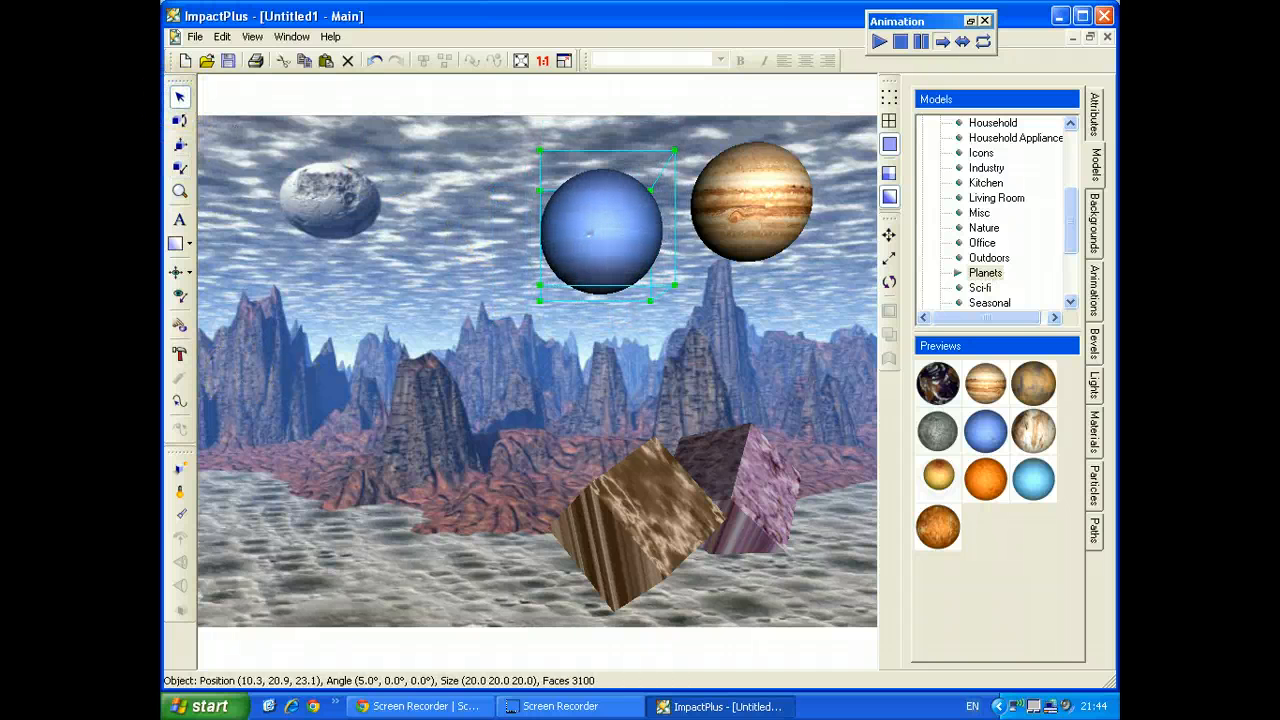
Add a winged spaceship model from the Sci-fi category and bring it forward in depth to about -19.2
left_click(979, 287)
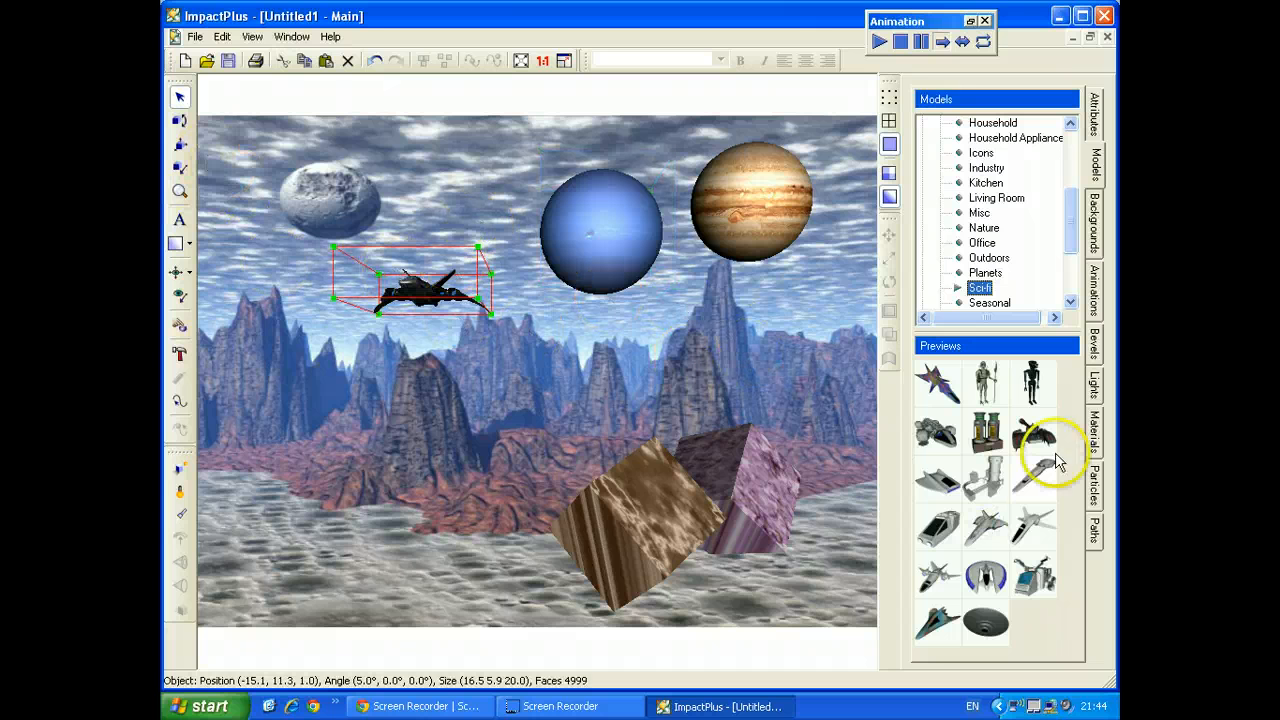
left_click(185, 169)
left_click(441, 279)
left_click(566, 330)
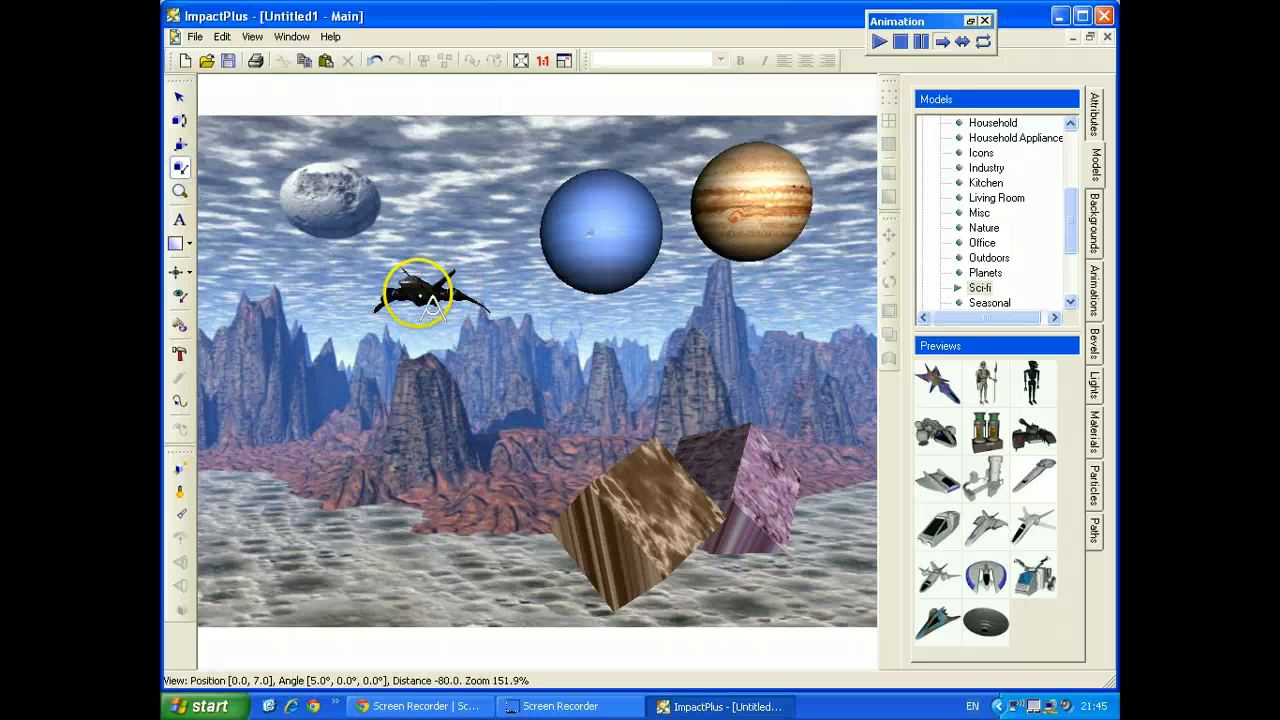
left_click(418, 292)
left_click_drag(357, 251, 986, 466)
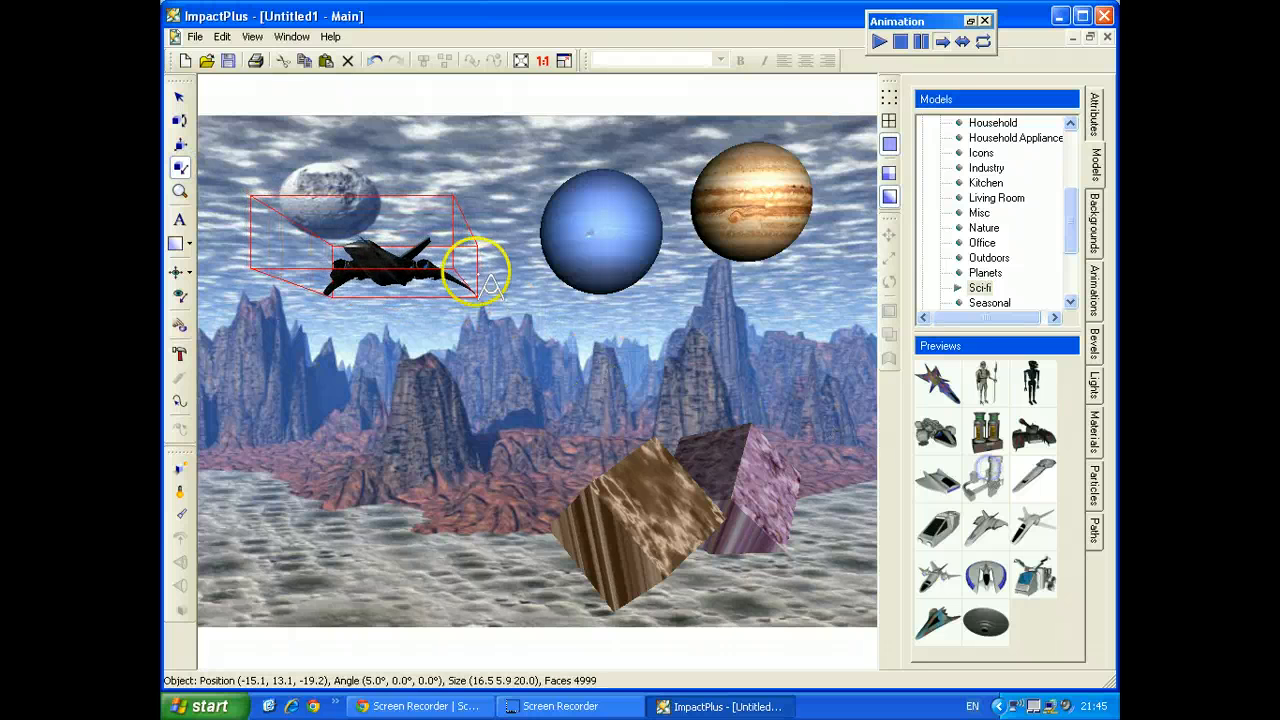
Rotate the spaceship to about (-19.1°, -46.1°, -21.2°) and move it below the moon to about (-11.7, 6.2, -19.8)
left_click(178, 121)
left_click(397, 238)
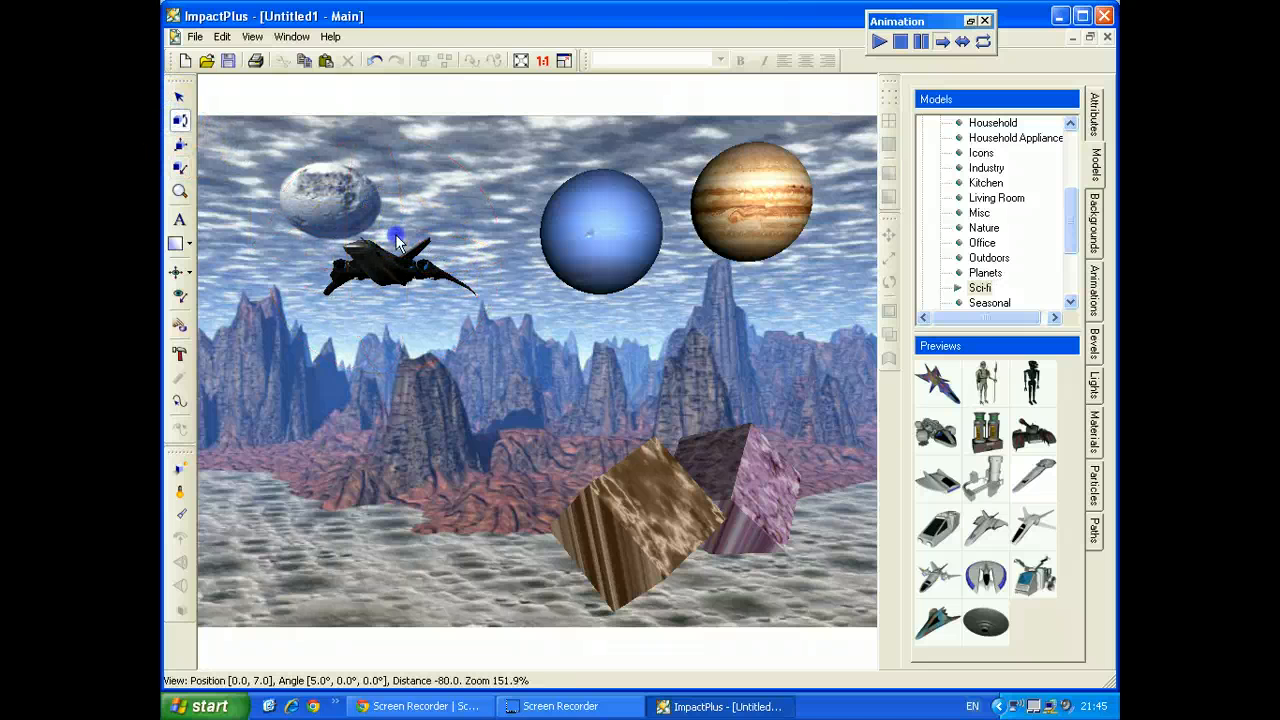
left_click(391, 272)
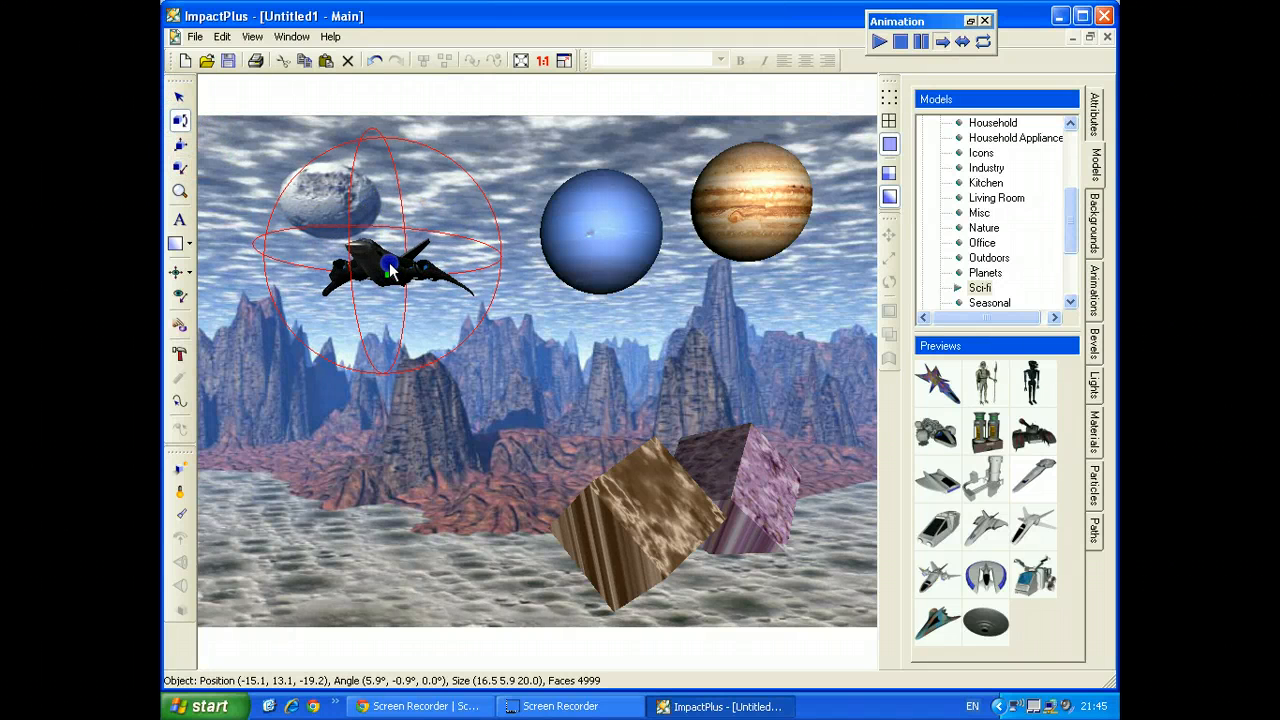
left_click_drag(391, 272, 309, 177)
left_click(179, 97)
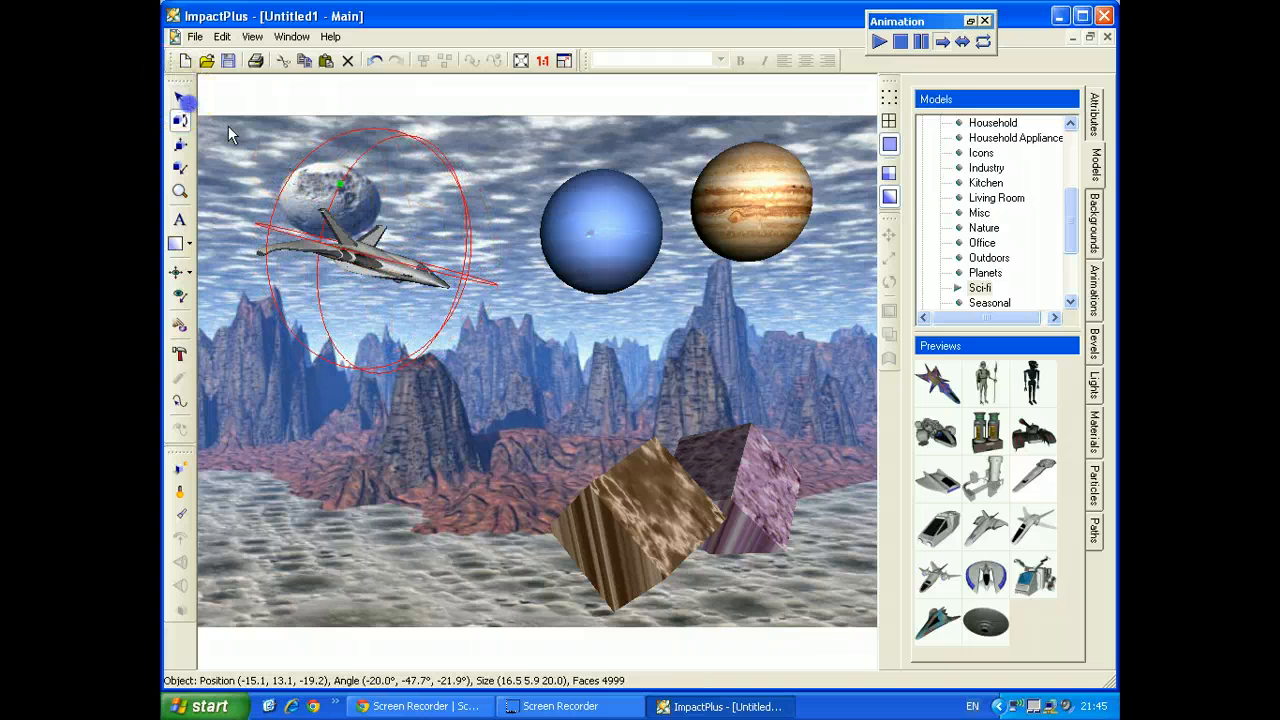
left_click_drag(368, 252, 365, 290)
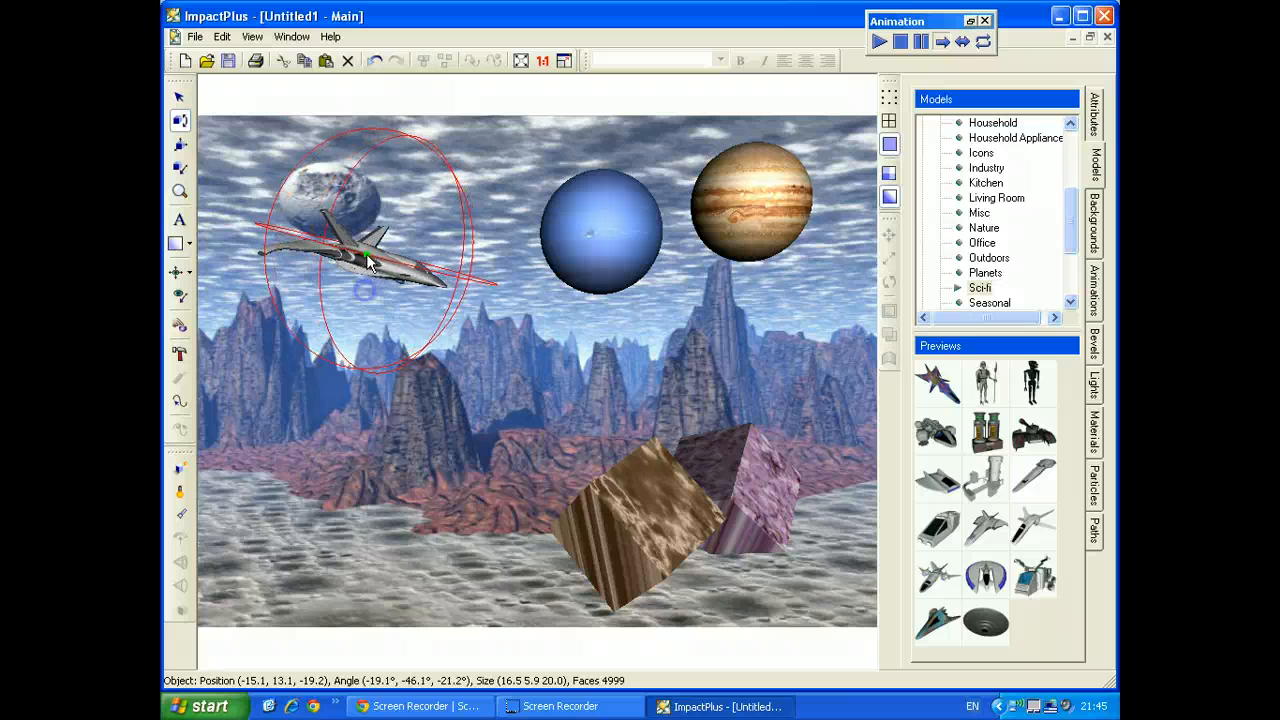
left_click(179, 97)
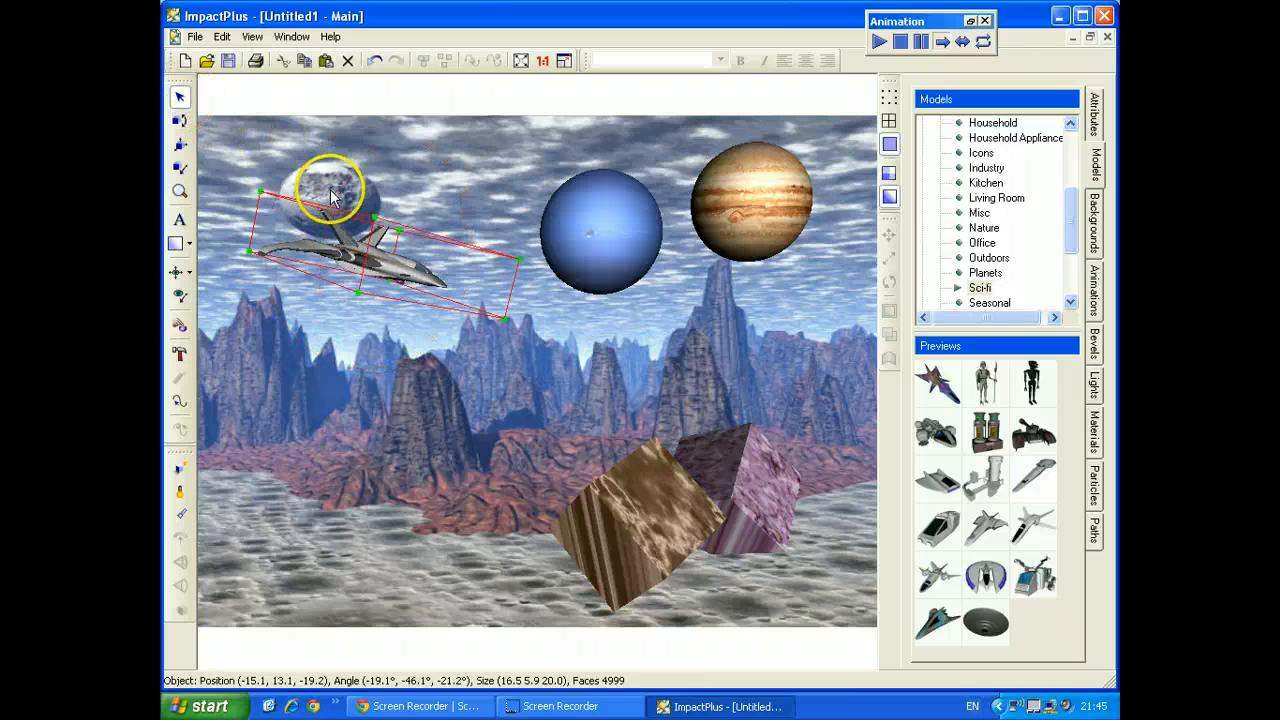
left_click_drag(388, 262, 428, 327)
Apply the pale mint-green Marble material to the spaceship
left_click(1037, 522)
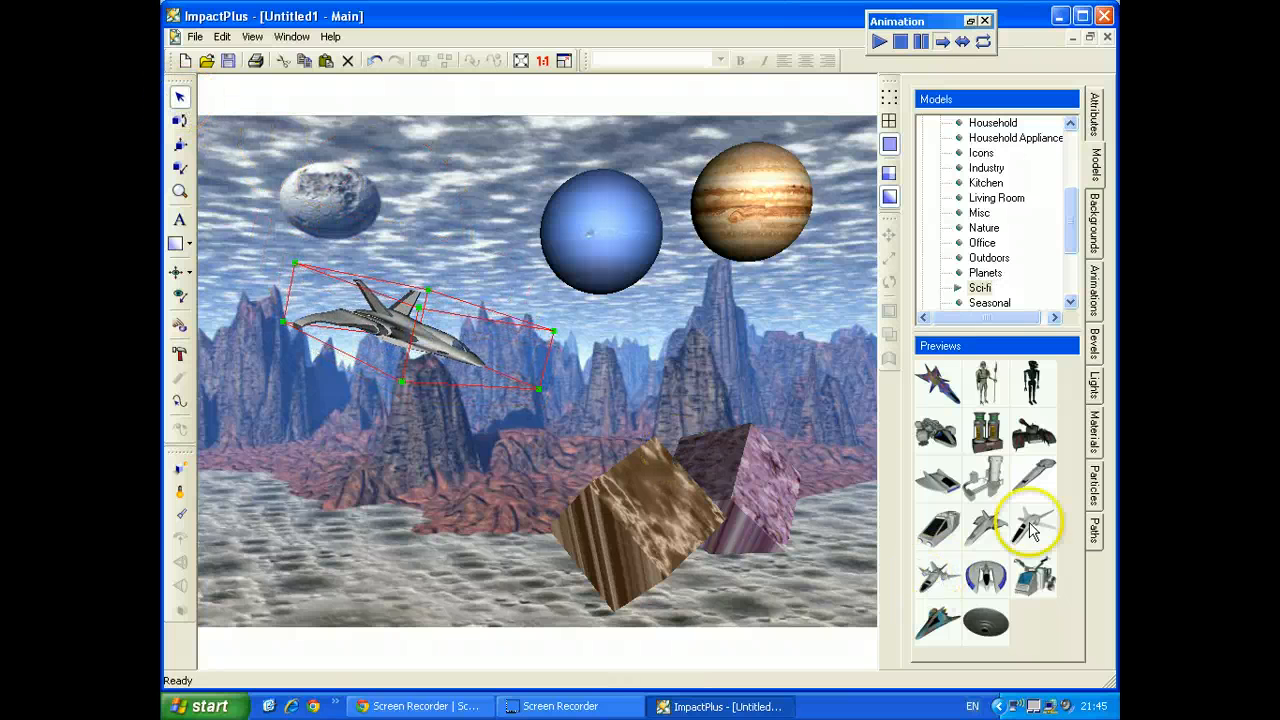
left_click(1094, 430)
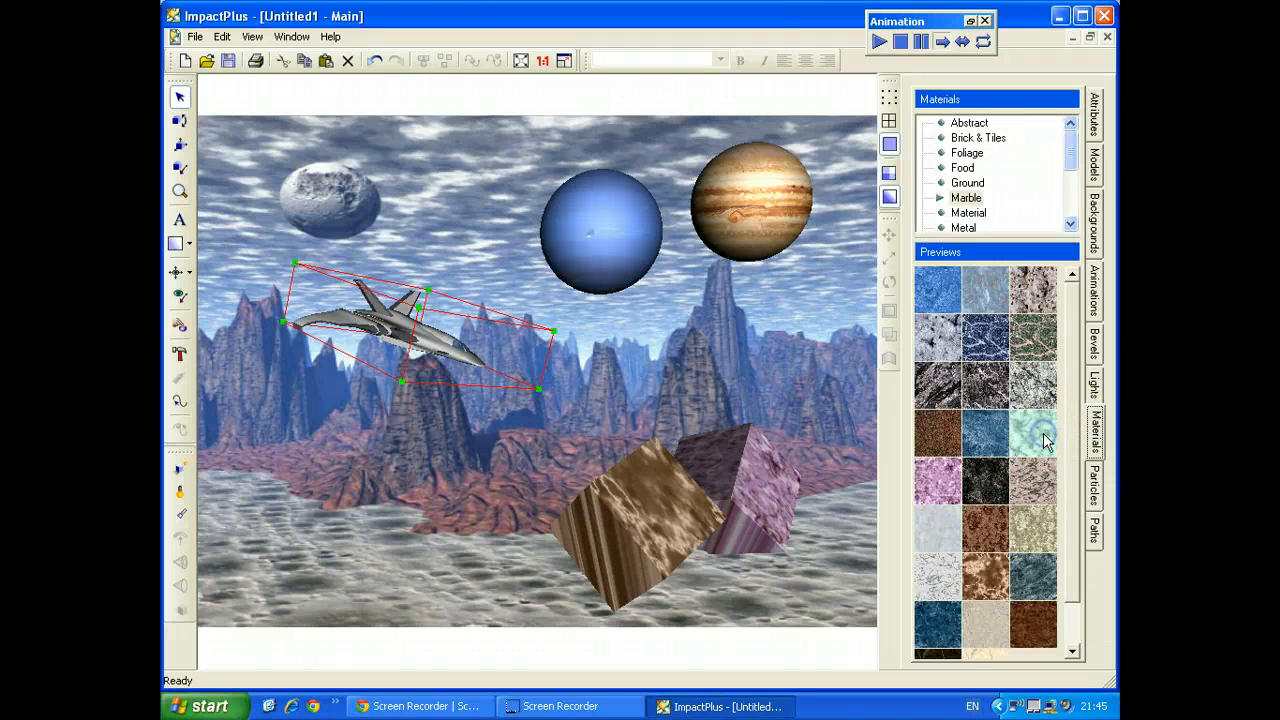
double_click(1043, 440)
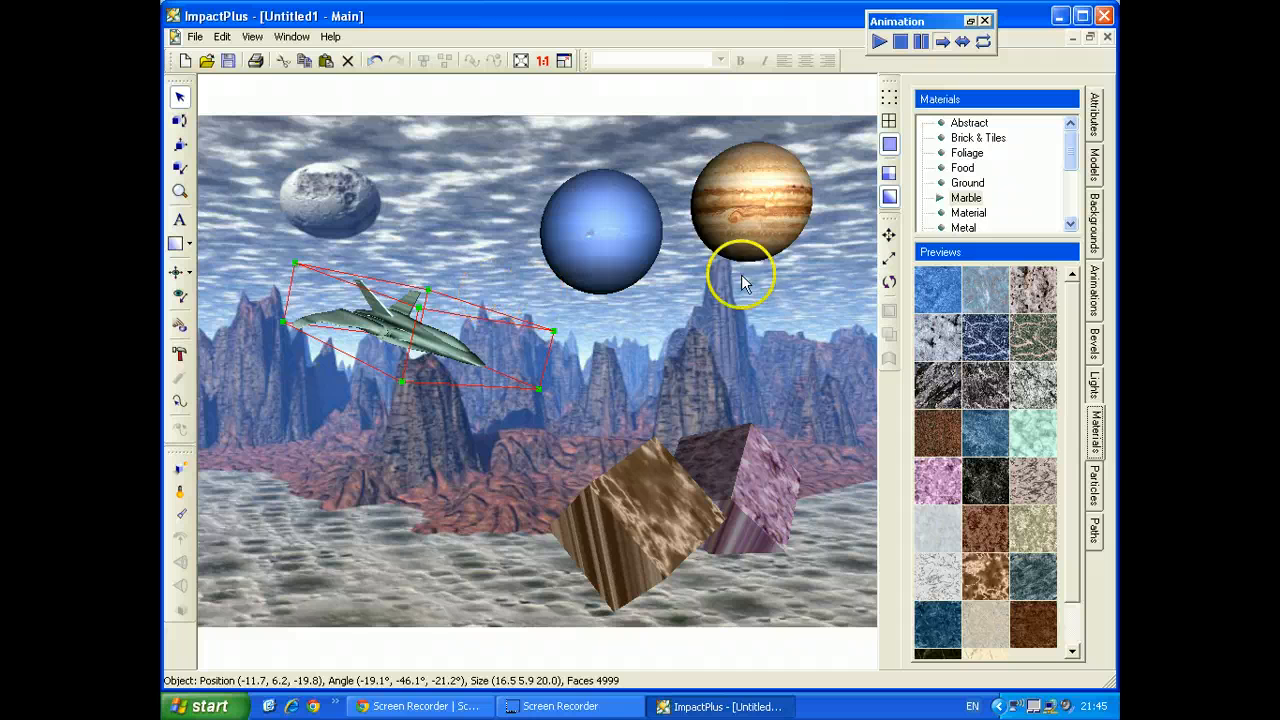
Add the spear-carrying Sci-fi figure, enlarge it to about 16.3 × 36.1 × 12.4, and stand it on the ground at about (-29.0, -10.7, -0.9)
left_click(1093, 163)
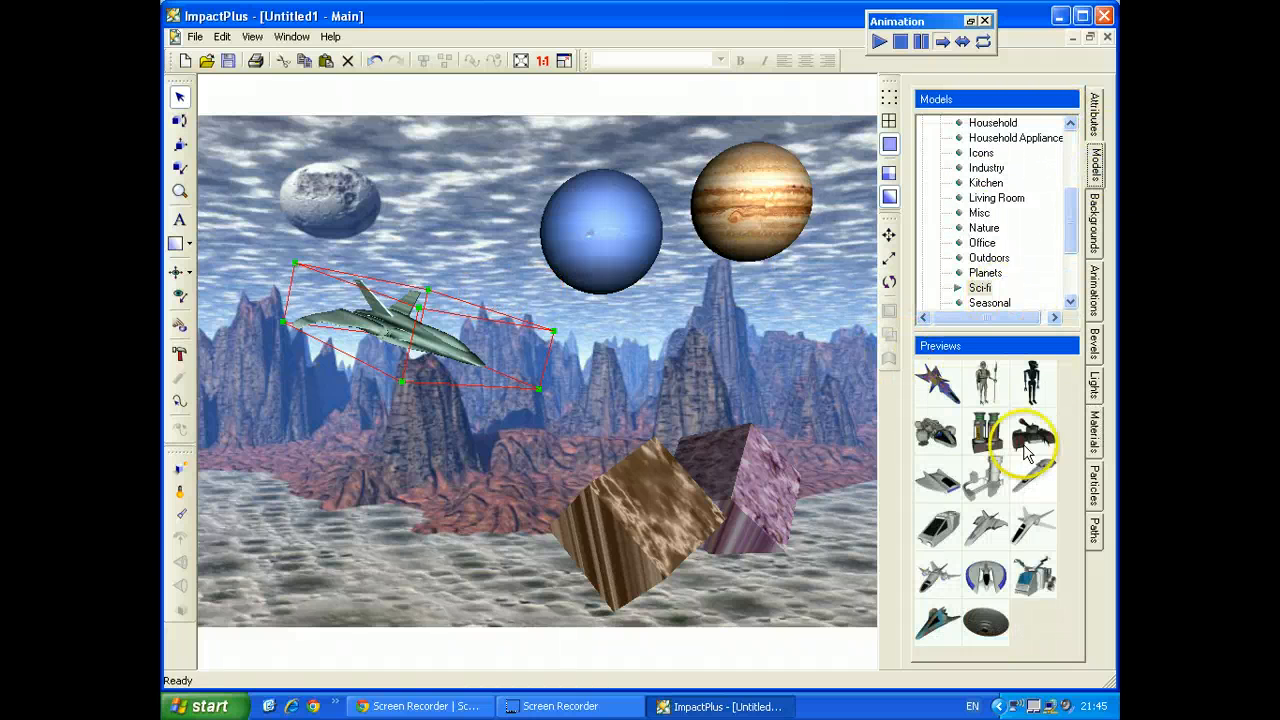
double_click(986, 393)
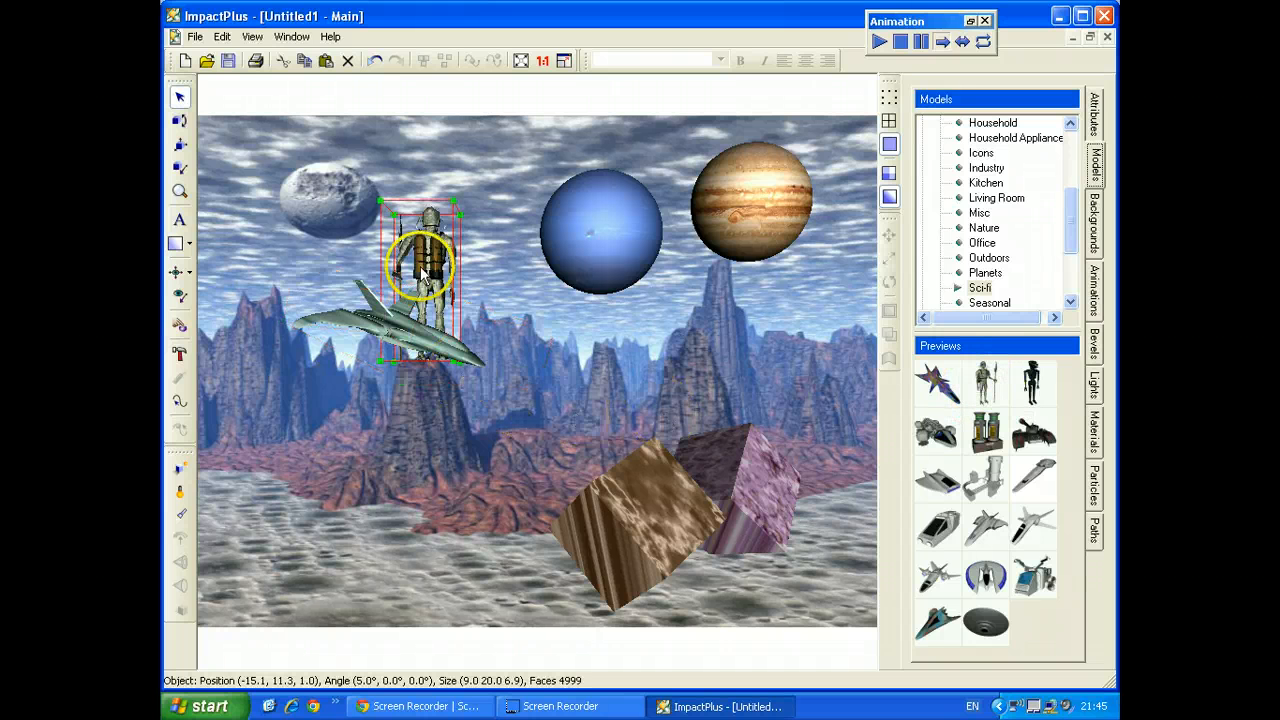
left_click_drag(430, 254, 332, 448)
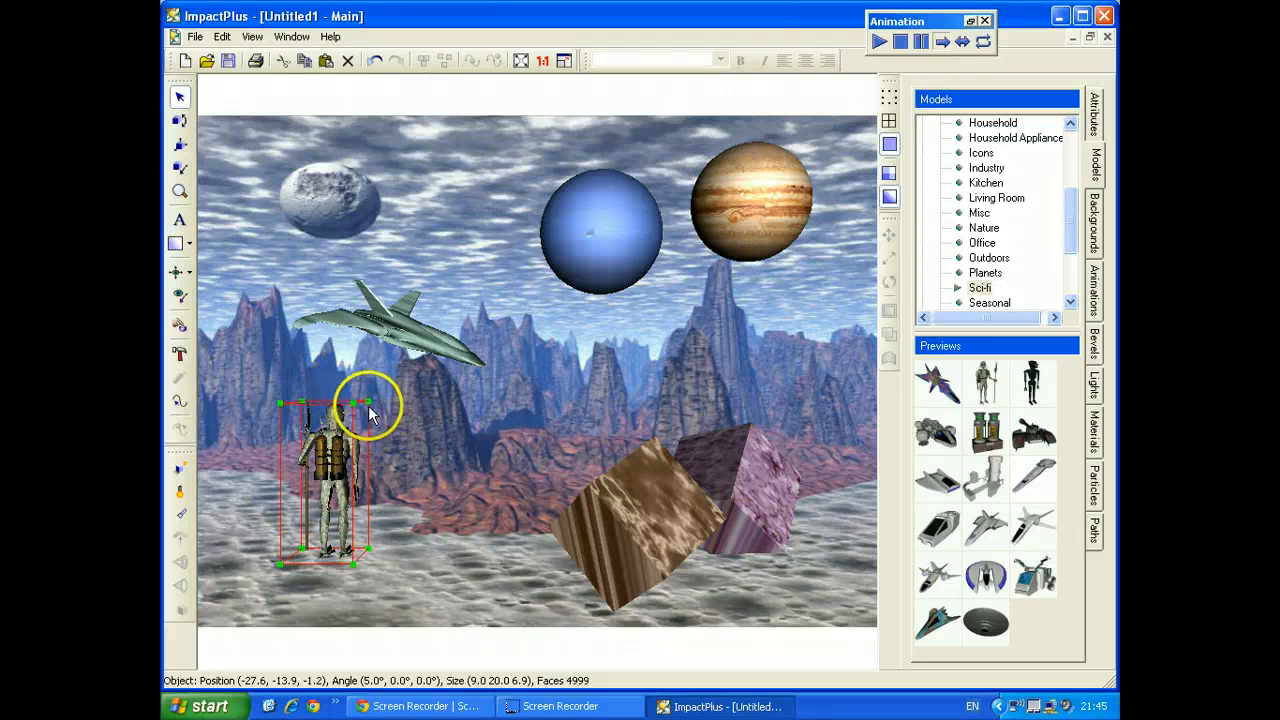
left_click_drag(370, 408, 402, 373)
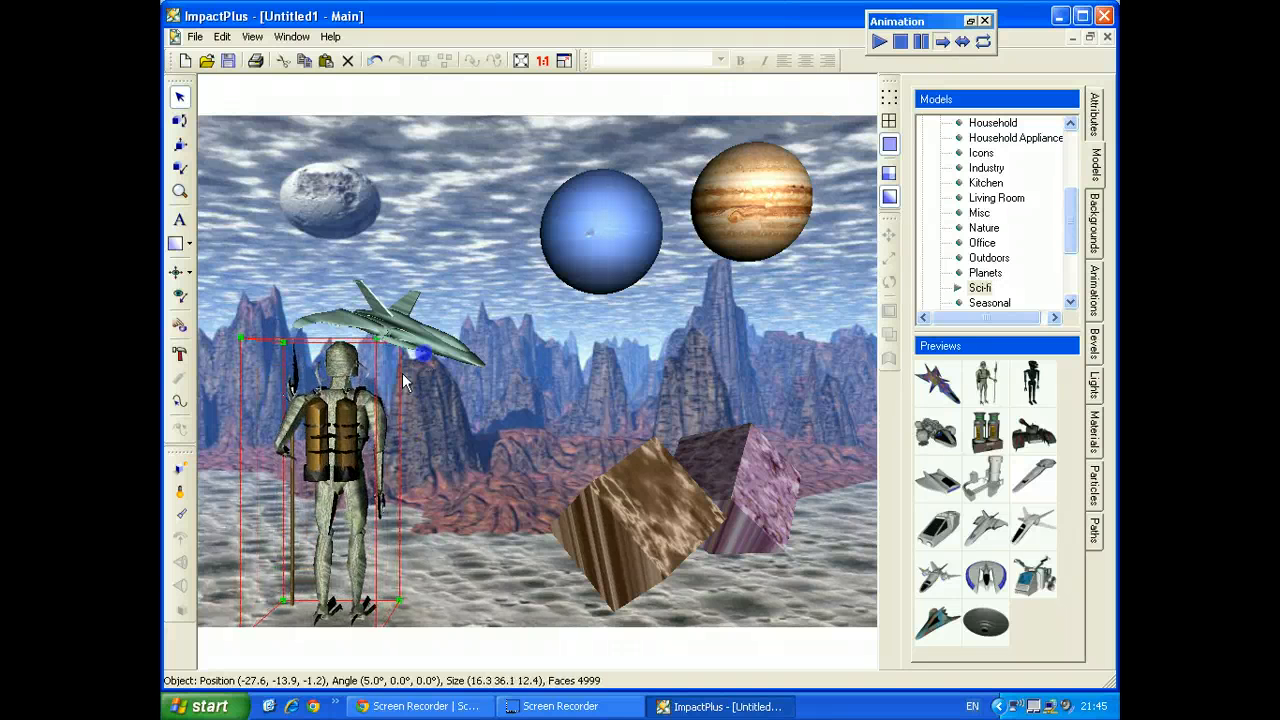
left_click_drag(340, 462, 329, 382)
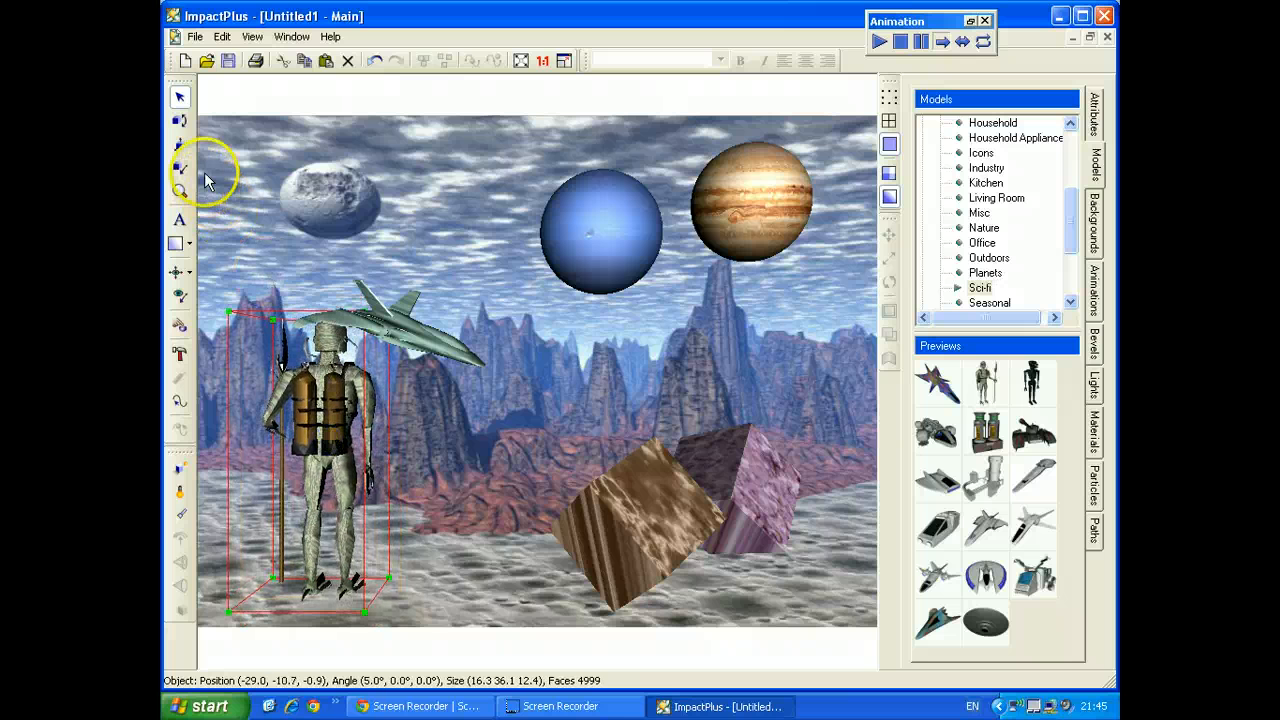
Turn the spear-carrying figure sideways to face the cubes and apply the red-and-white checkered Patterns material to it
left_click(179, 120)
left_click_drag(380, 425, 268, 422)
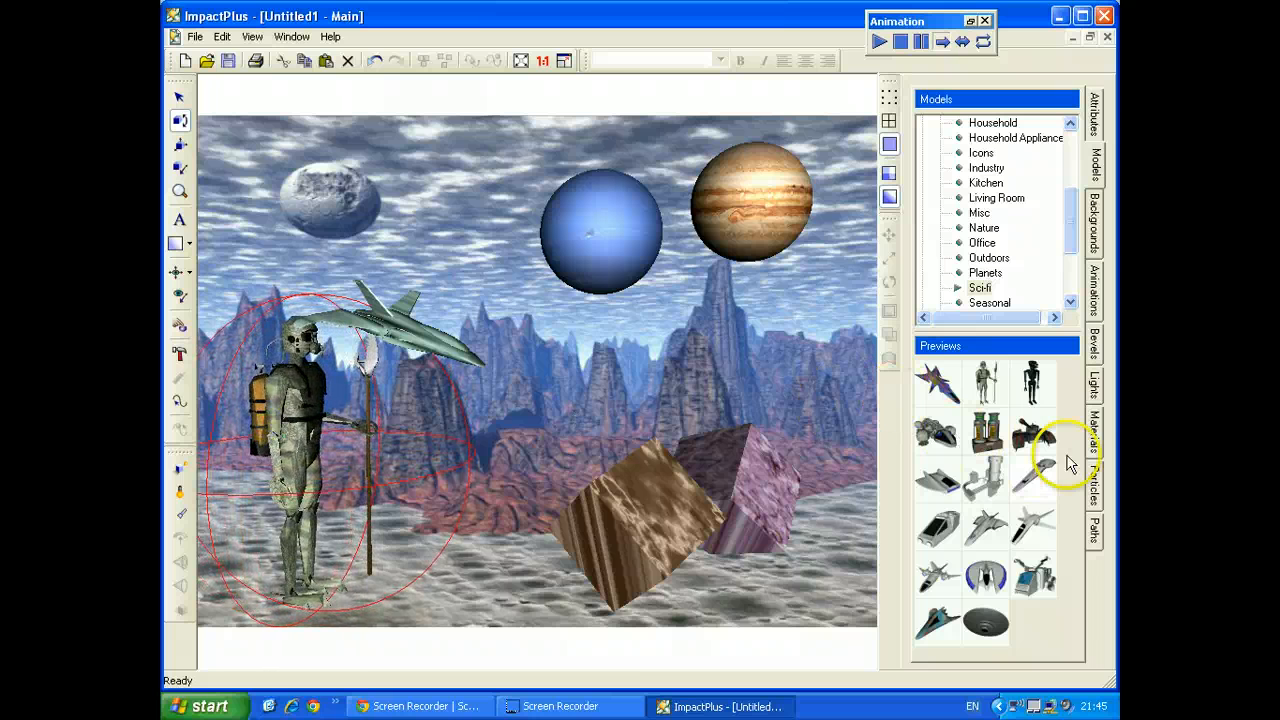
left_click(1095, 432)
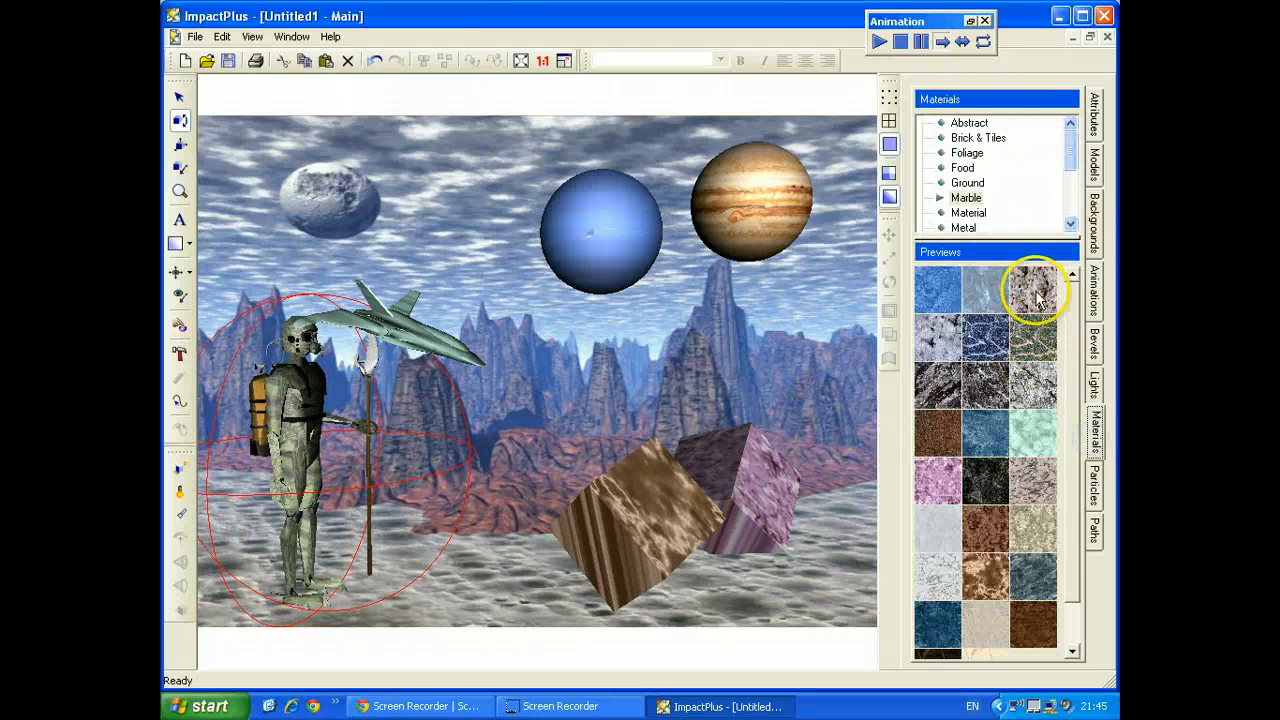
left_click_drag(1071, 154, 1076, 176)
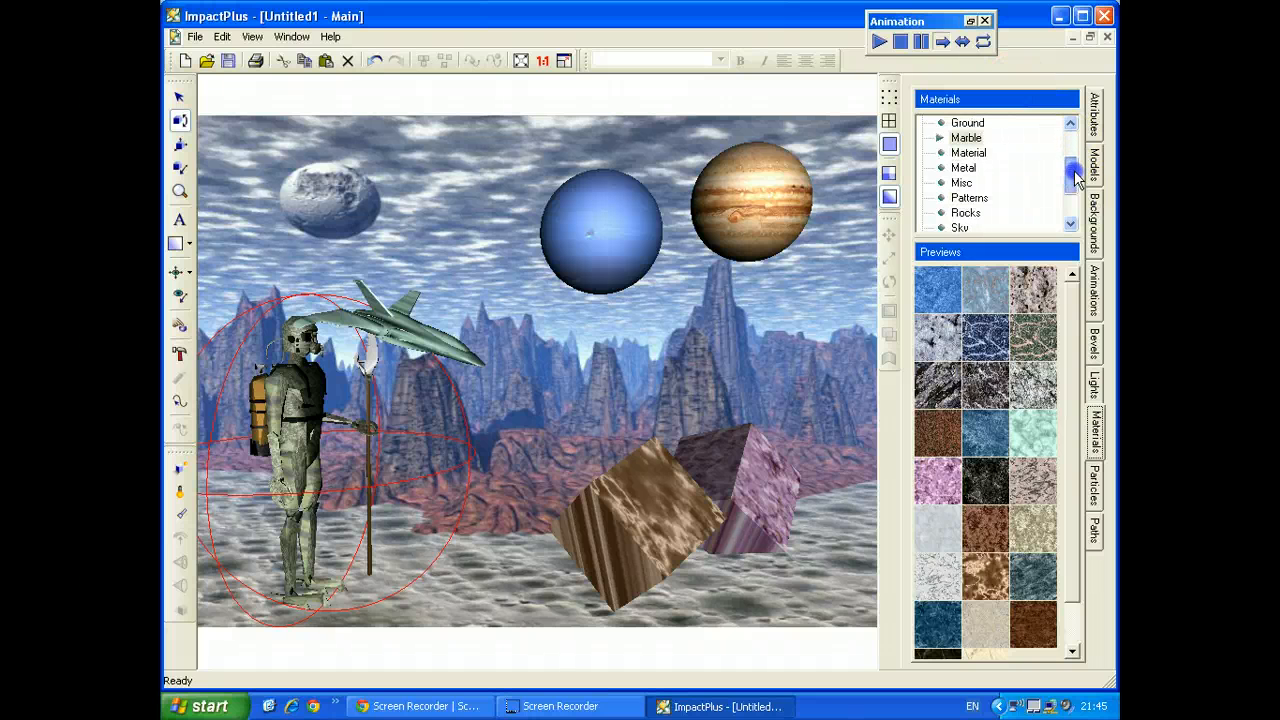
left_click(967, 203)
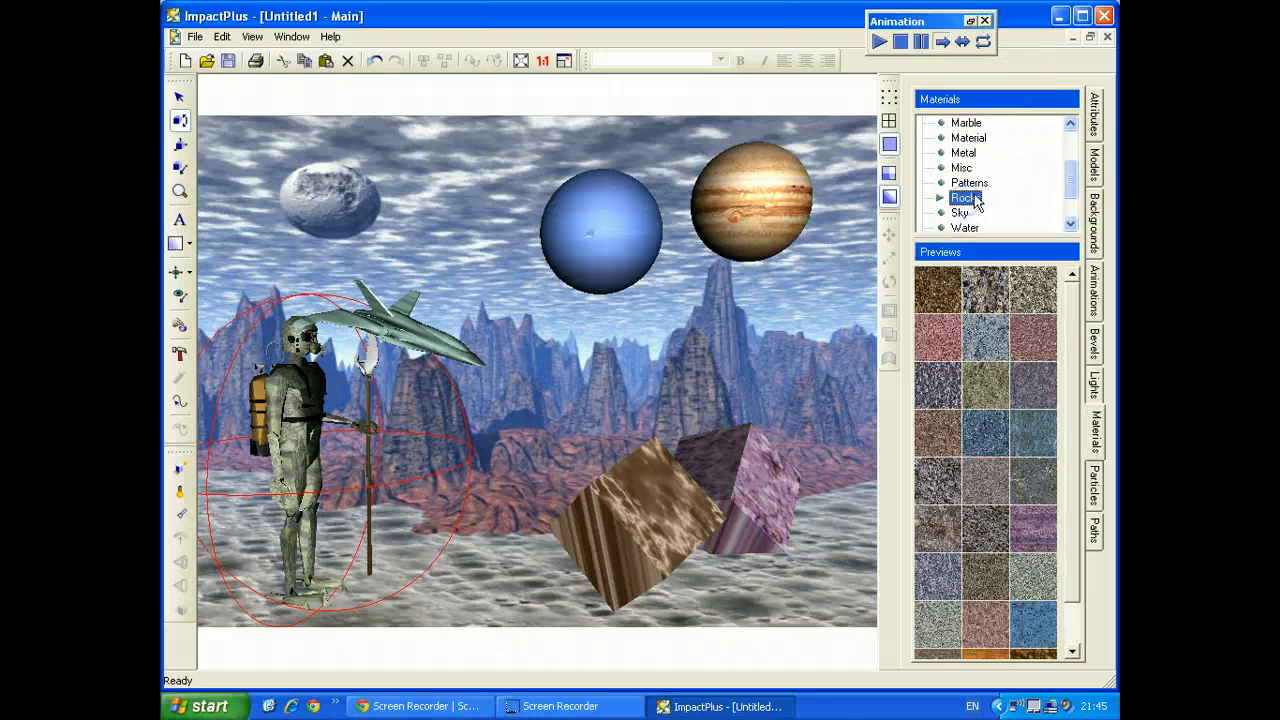
left_click(968, 183)
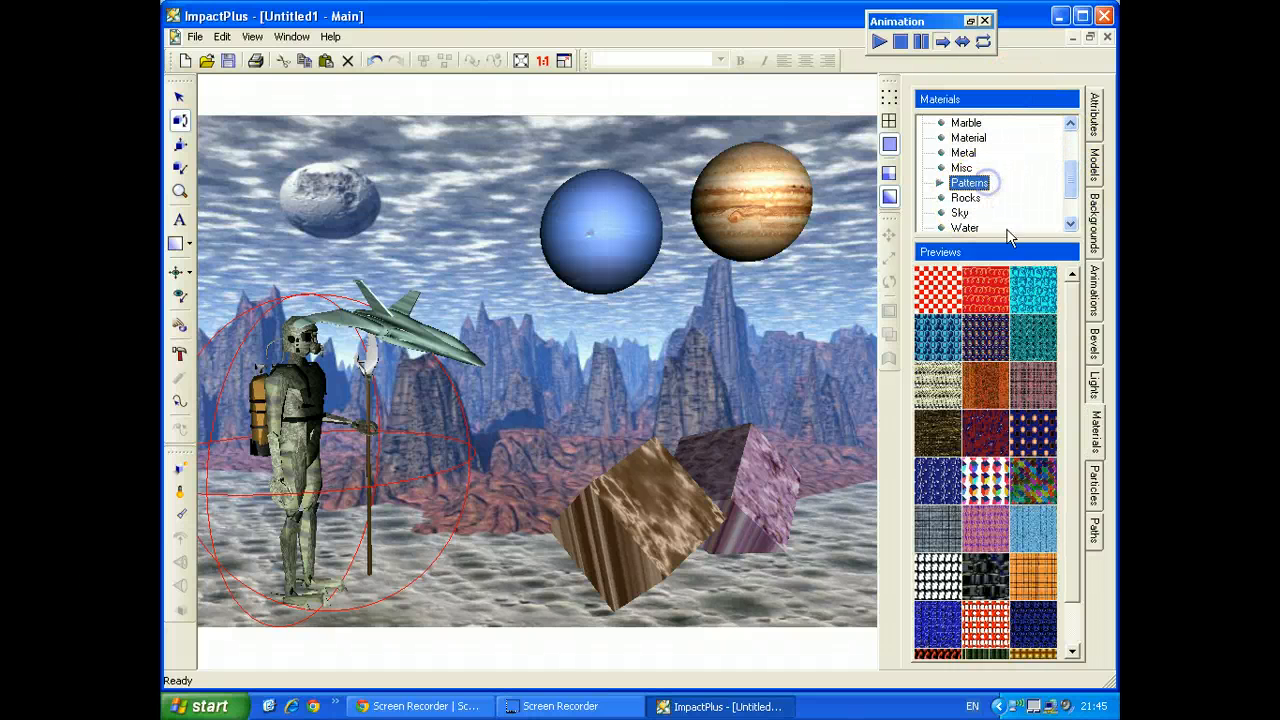
double_click(942, 289)
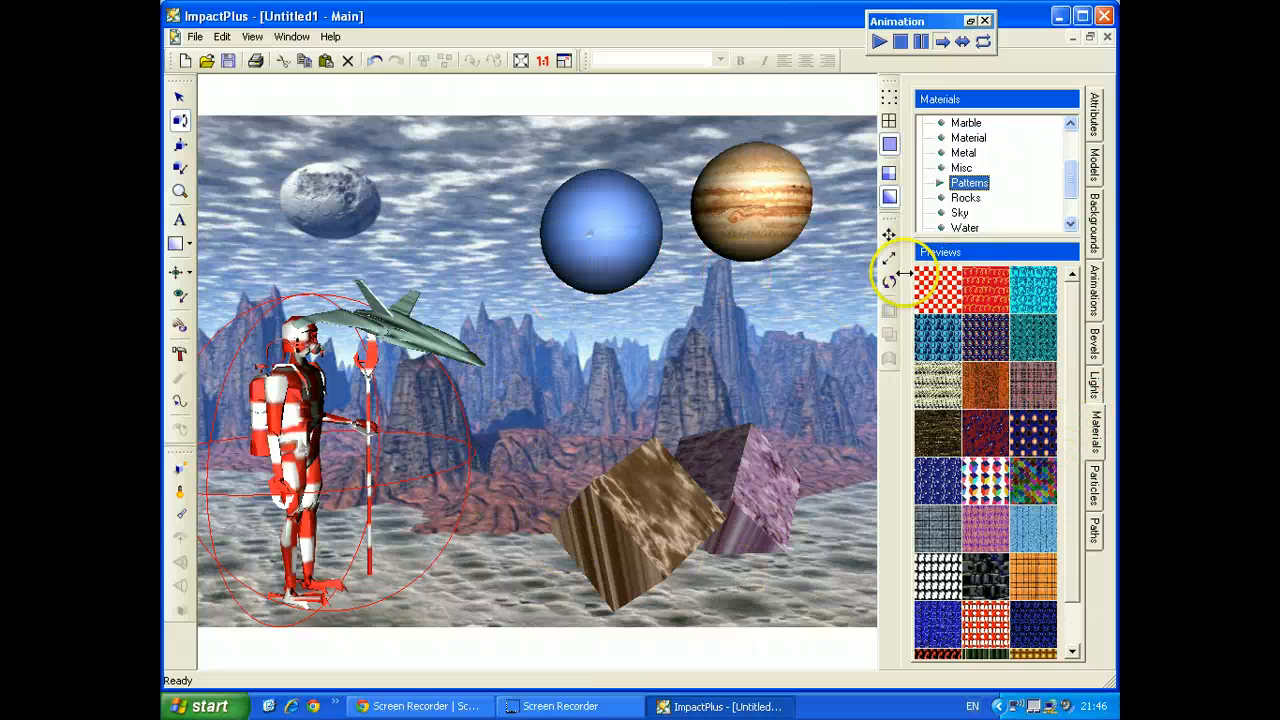
Add the dark Sci-fi robot, tilt it to about (-18.6°, -4.8°, -9.8°), and place it between the figure and cubes at about (-9.9, -17.0, -1.5)
left_click(1095, 163)
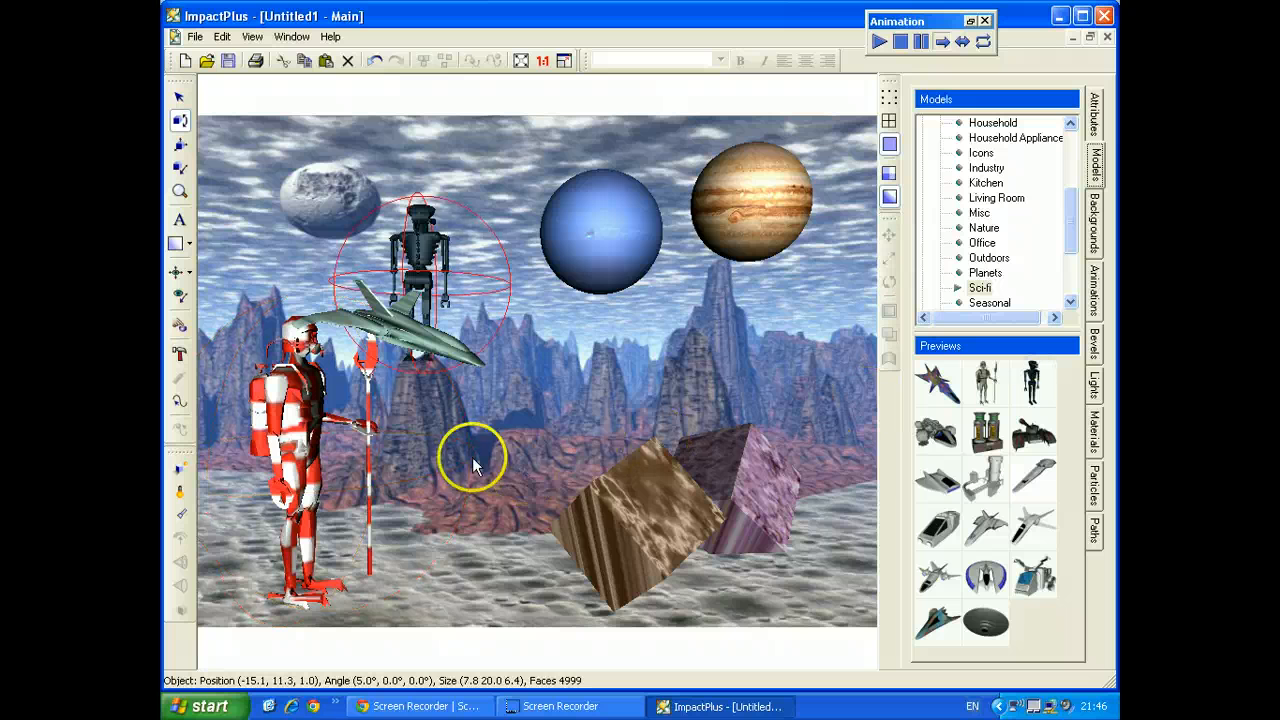
left_click(425, 270)
left_click_drag(425, 267, 422, 249)
left_click_drag(176, 84, 195, 96)
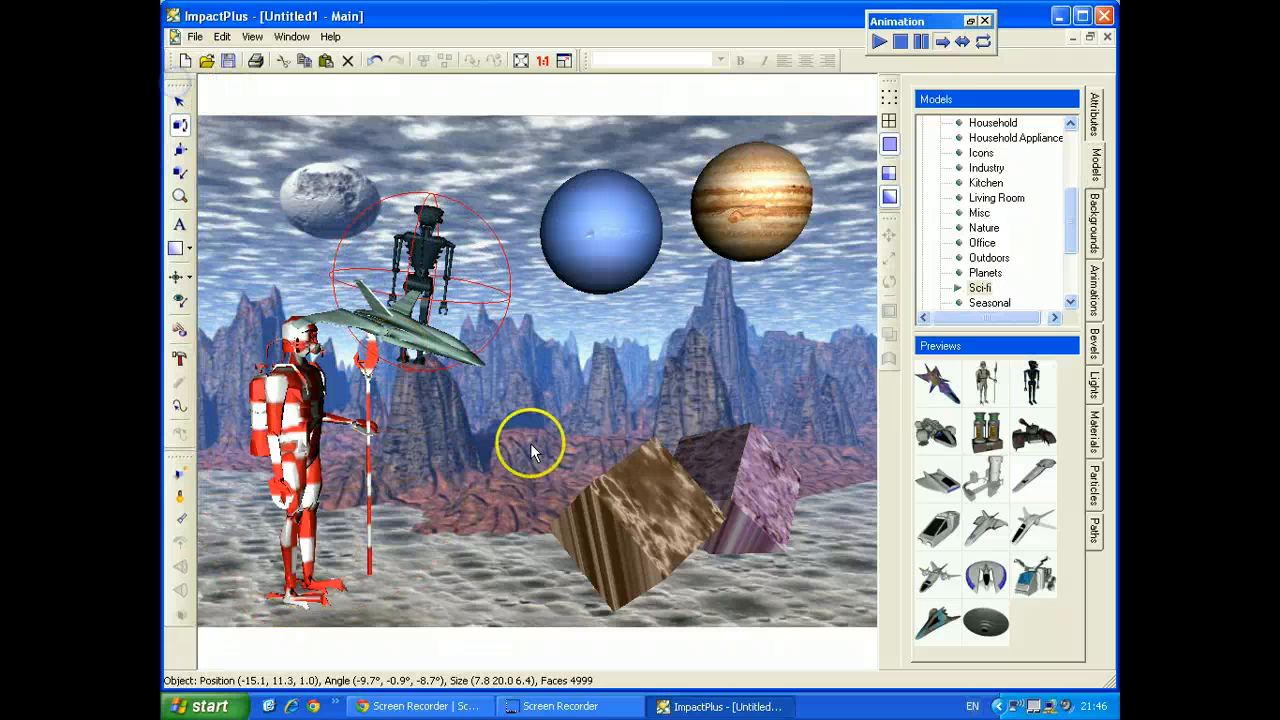
mouse_move(434, 272)
left_mouse_down()
mouse_move(445, 337)
mouse_move(424, 270)
left_mouse_up()
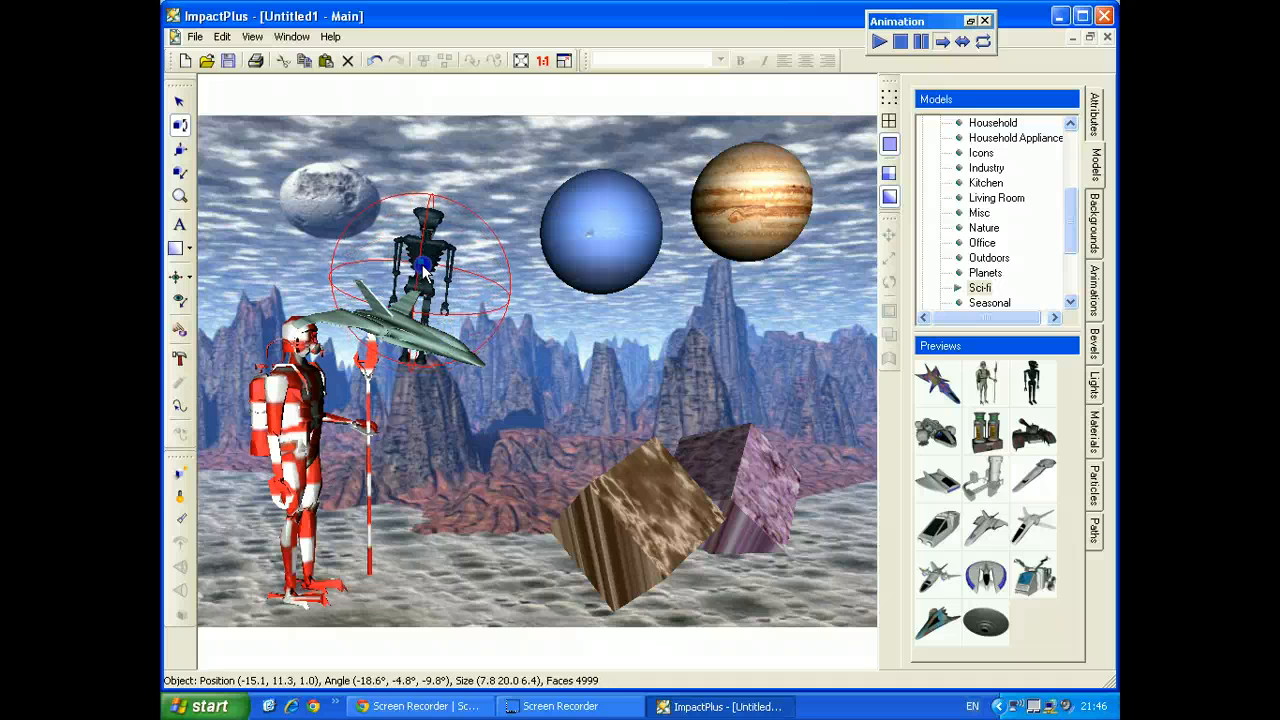
left_click(176, 101)
left_click_drag(414, 251, 460, 485)
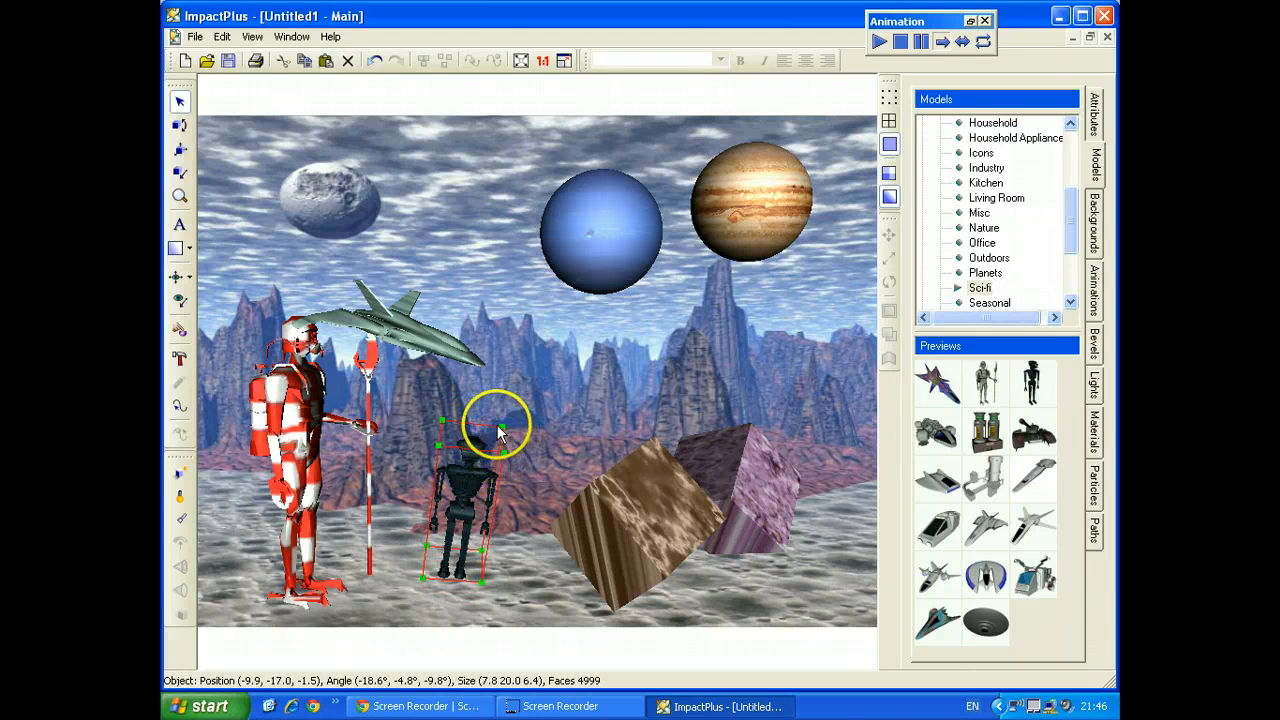
Enlarge the dark robot to about 12.8 × 32.9 × 10.5, standing at about (-8.8, -13.6, -1.2), and turn it sideways to face the cubes
left_click_drag(503, 432, 543, 393)
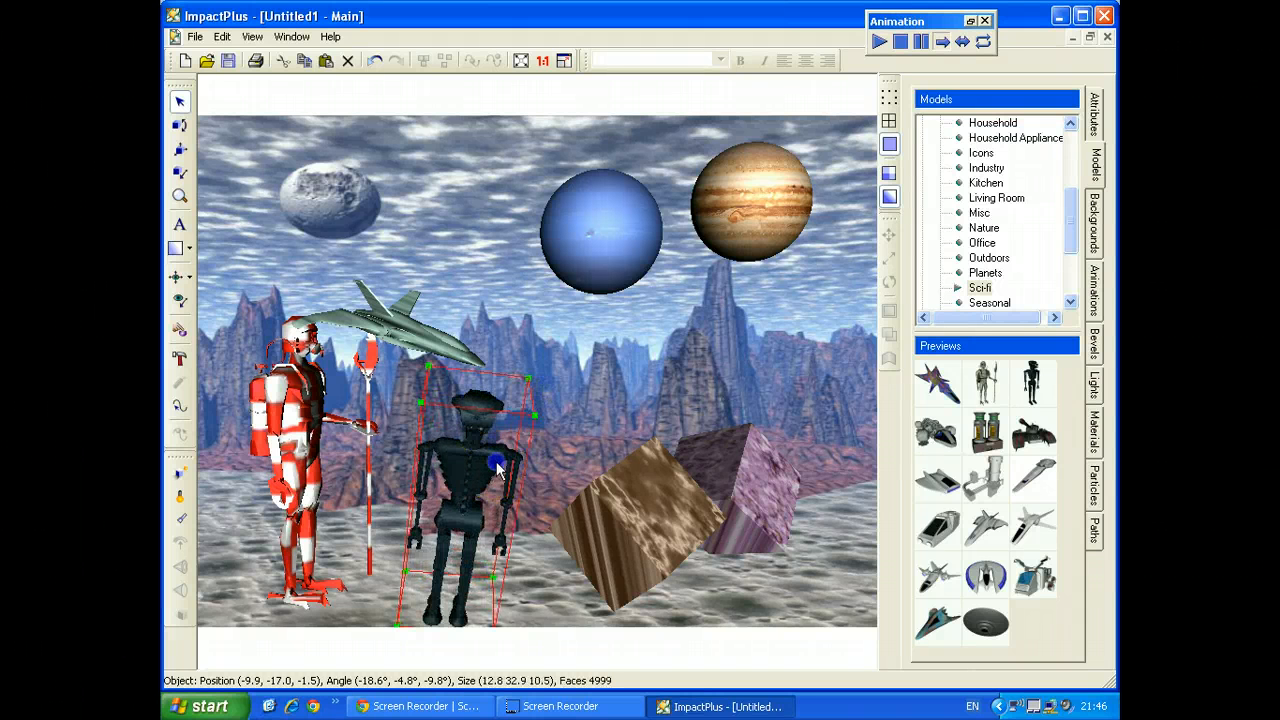
left_click_drag(497, 468, 503, 443)
left_click(179, 124)
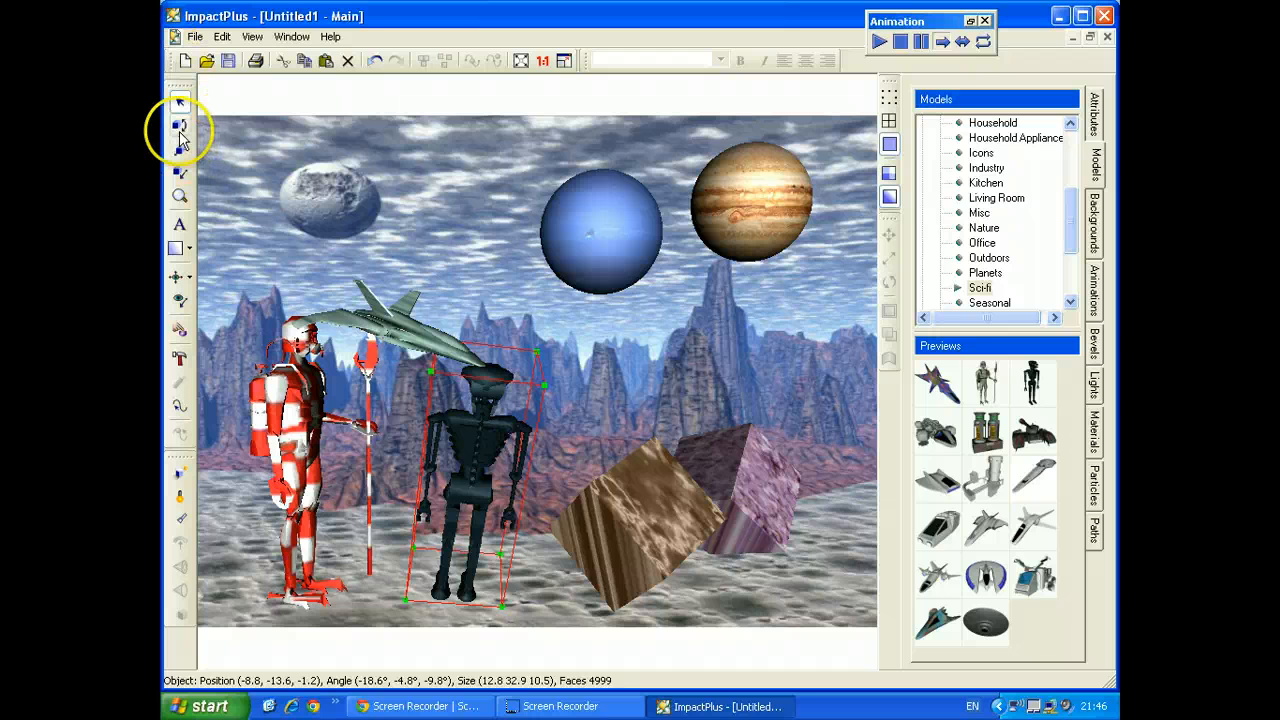
mouse_move(500, 371)
left_mouse_down()
mouse_move(490, 388)
mouse_move(475, 377)
mouse_move(443, 457)
mouse_move(466, 528)
mouse_move(467, 603)
mouse_move(492, 355)
mouse_move(474, 491)
mouse_move(500, 396)
left_mouse_up()
left_click(565, 482)
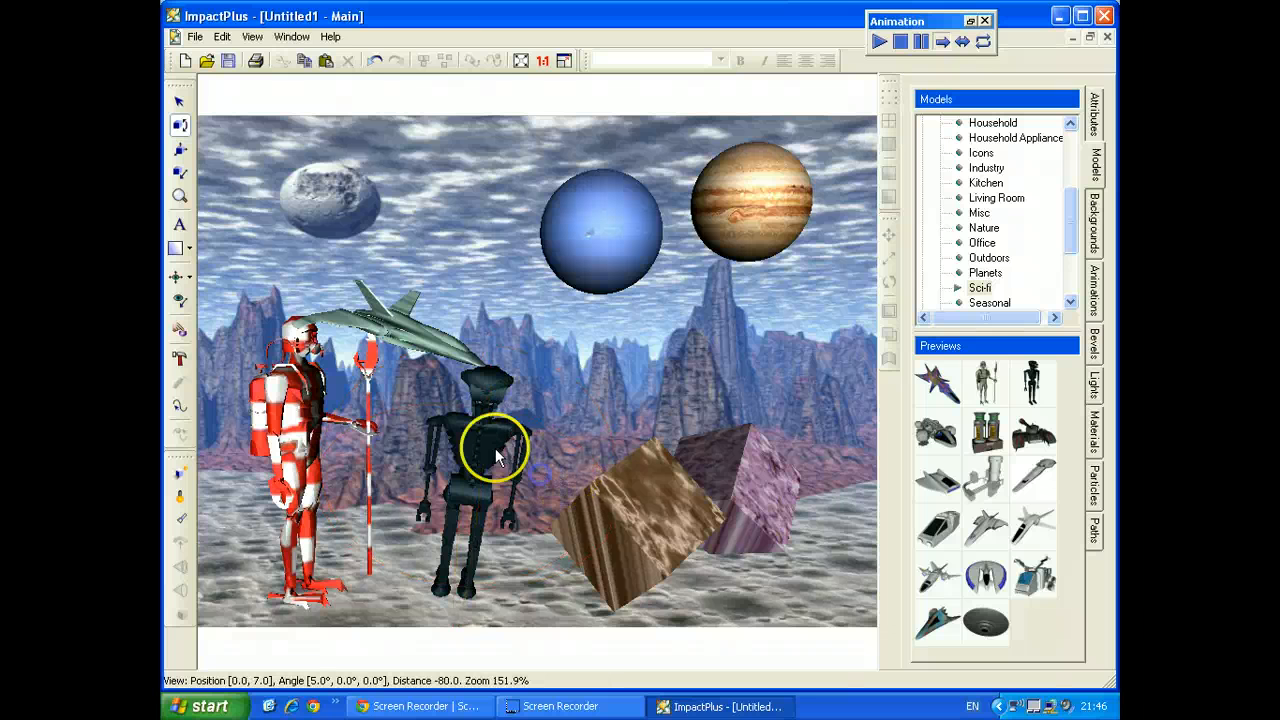
left_click_drag(497, 455, 372, 448)
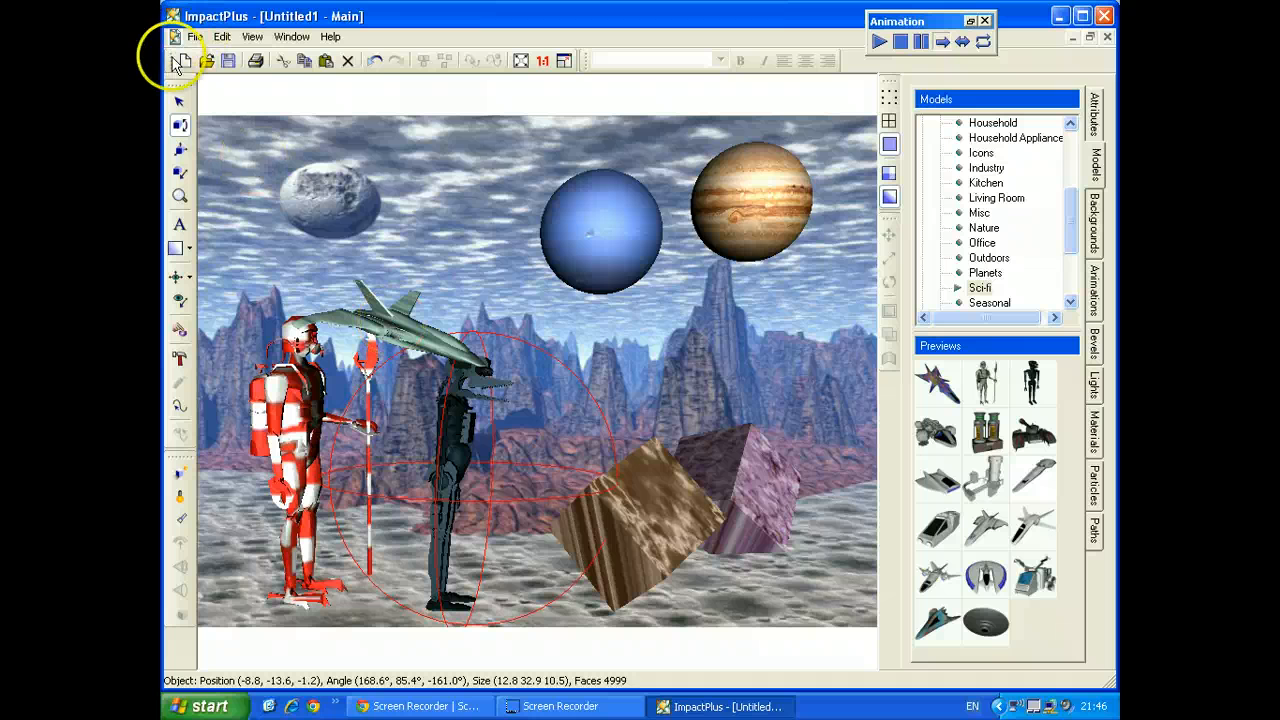
Move the spaceship up and clear of the robot's head, to just beneath the grey moon
left_click(180, 100)
left_click_drag(390, 327, 375, 280)
Apply the multicoloured Patterns material to the robot and rotate it to about (-178.7°, 55.8°, -173.1°)
left_click(462, 470)
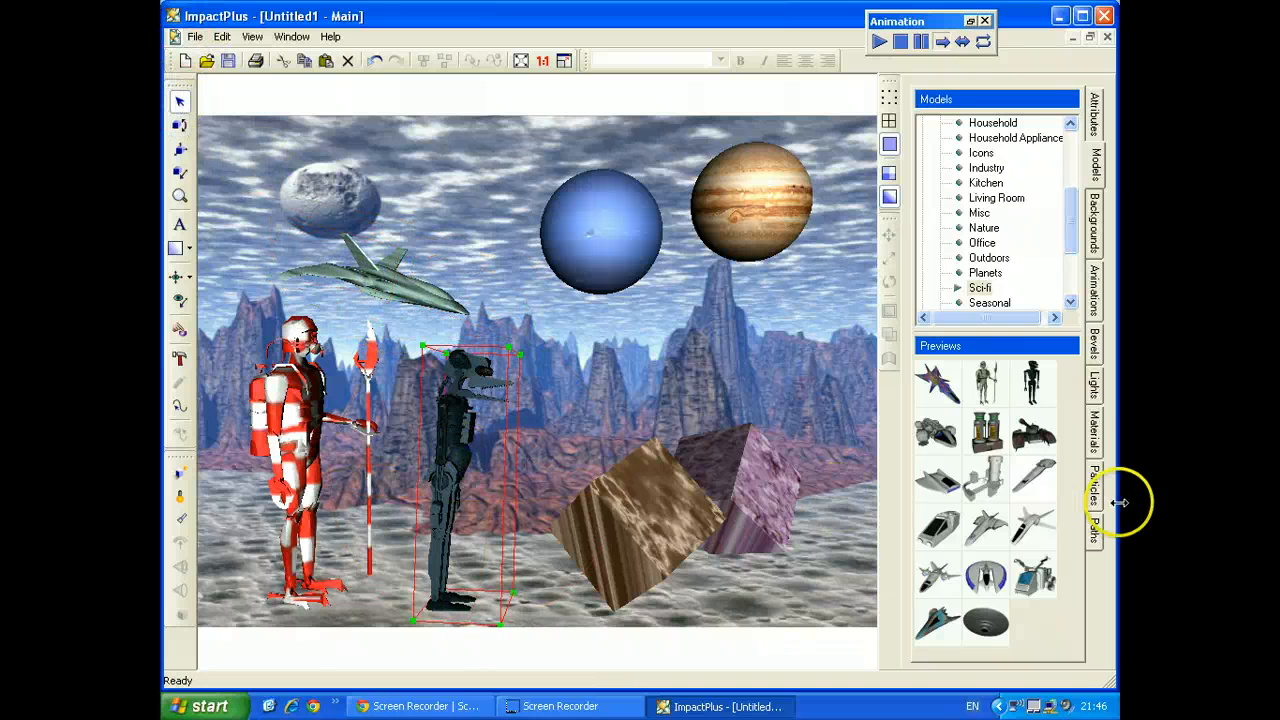
left_click(1095, 430)
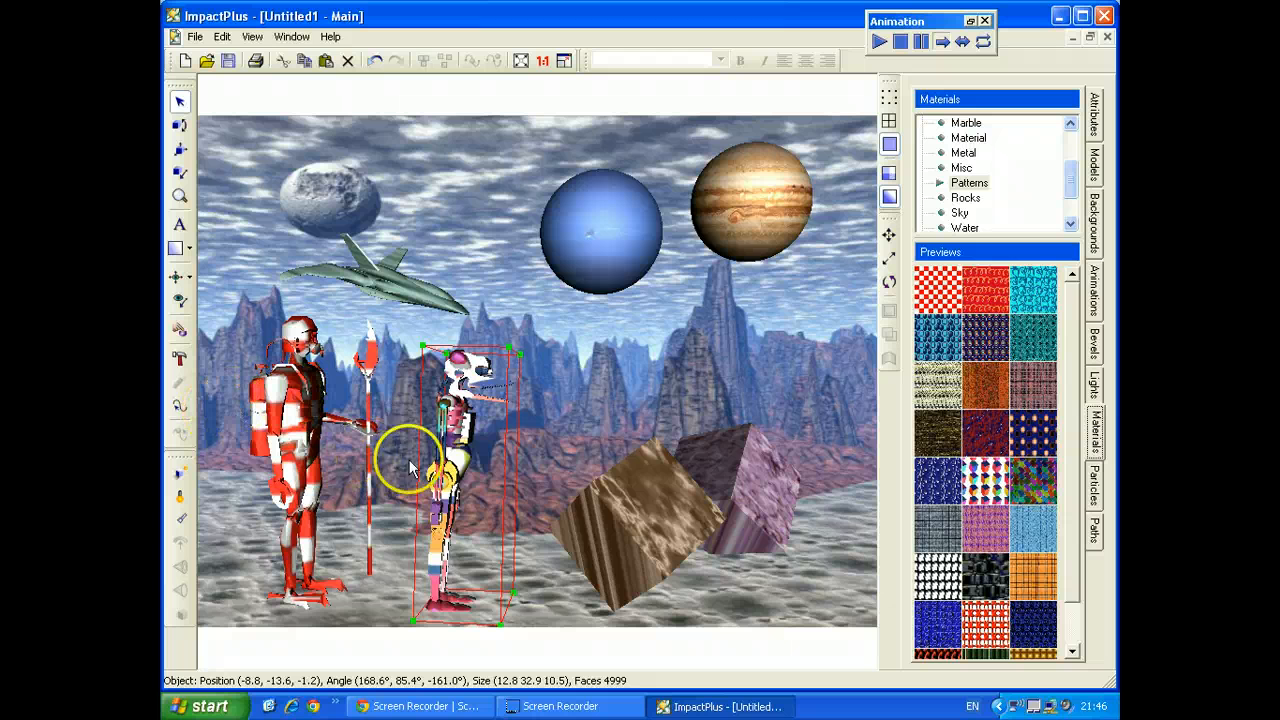
left_click(180, 125)
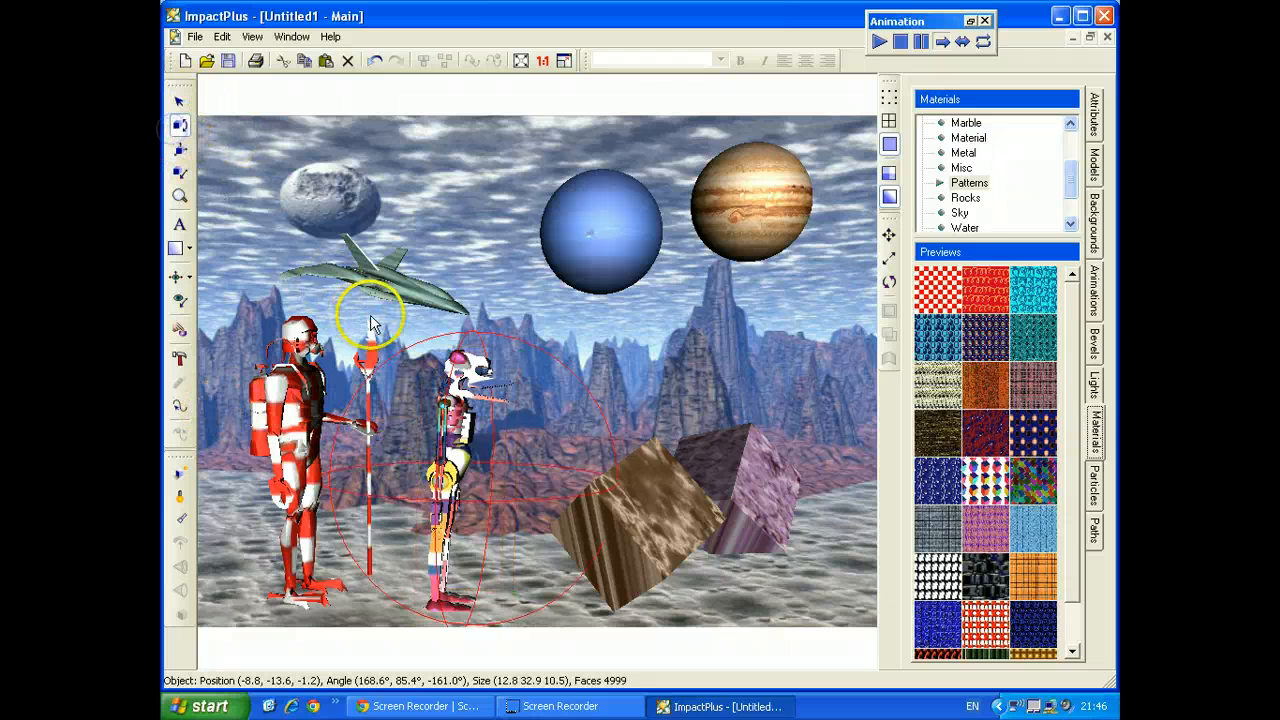
left_click_drag(457, 414, 434, 432)
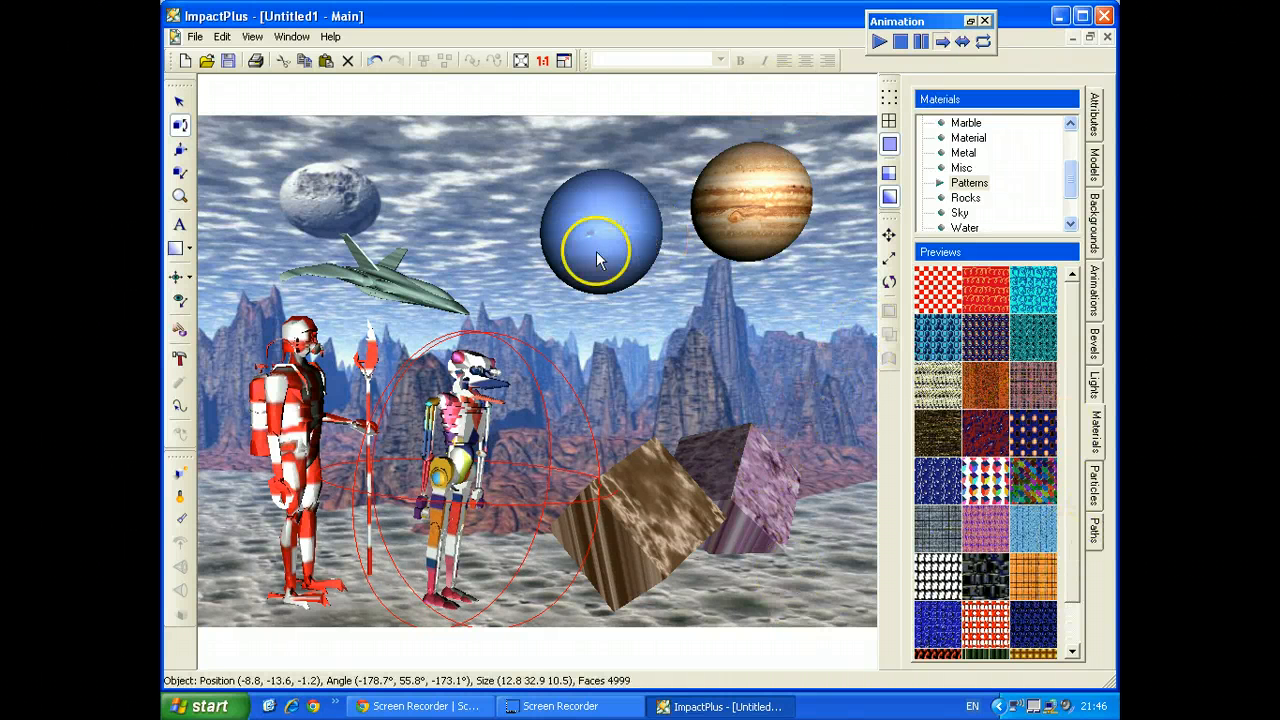
Pull the scene's camera back slightly so the figures and cubes appear smaller and higher above the lower edge of the ground
left_click(756, 499)
left_click(178, 302)
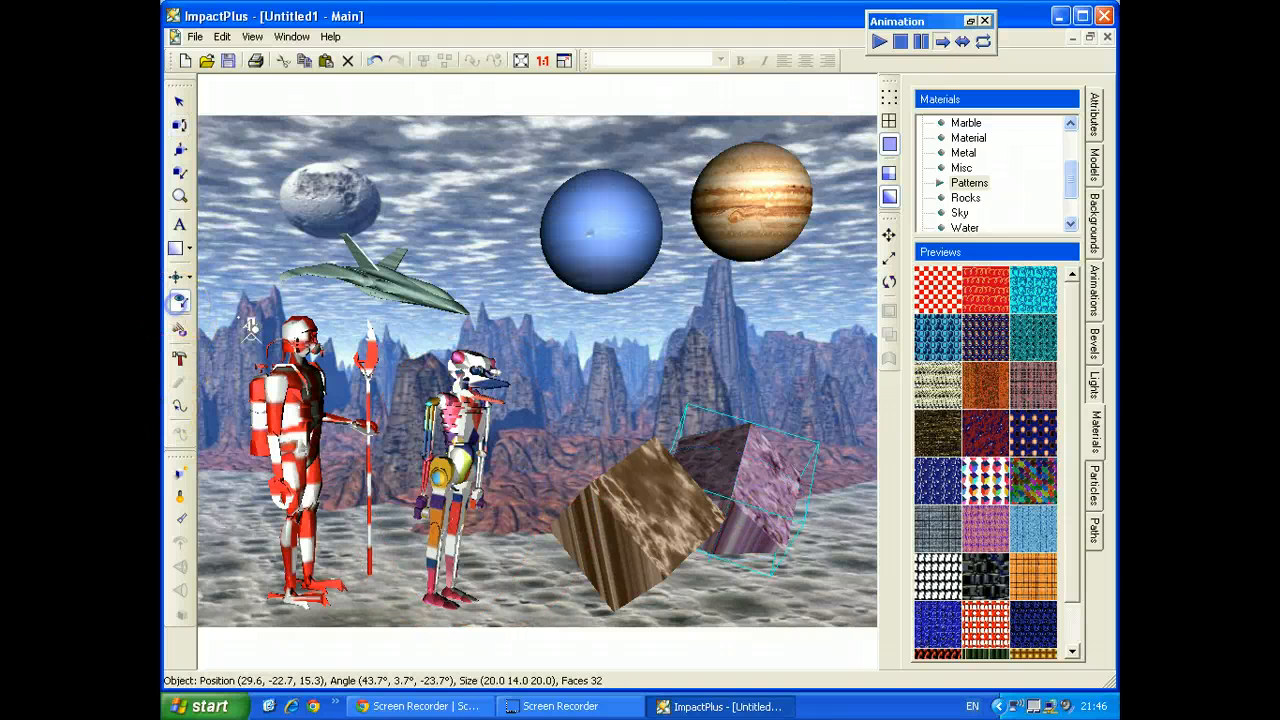
left_click_drag(737, 503, 686, 488)
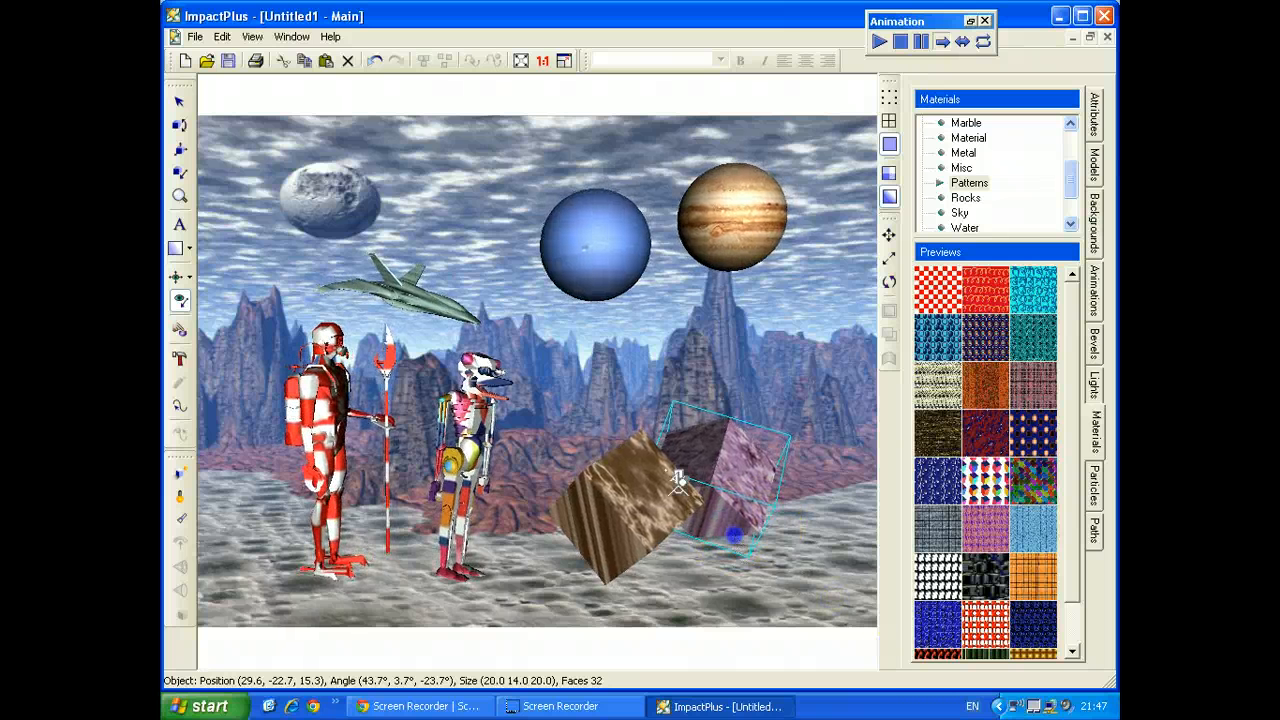
left_click(177, 301)
left_click_drag(736, 441, 735, 457)
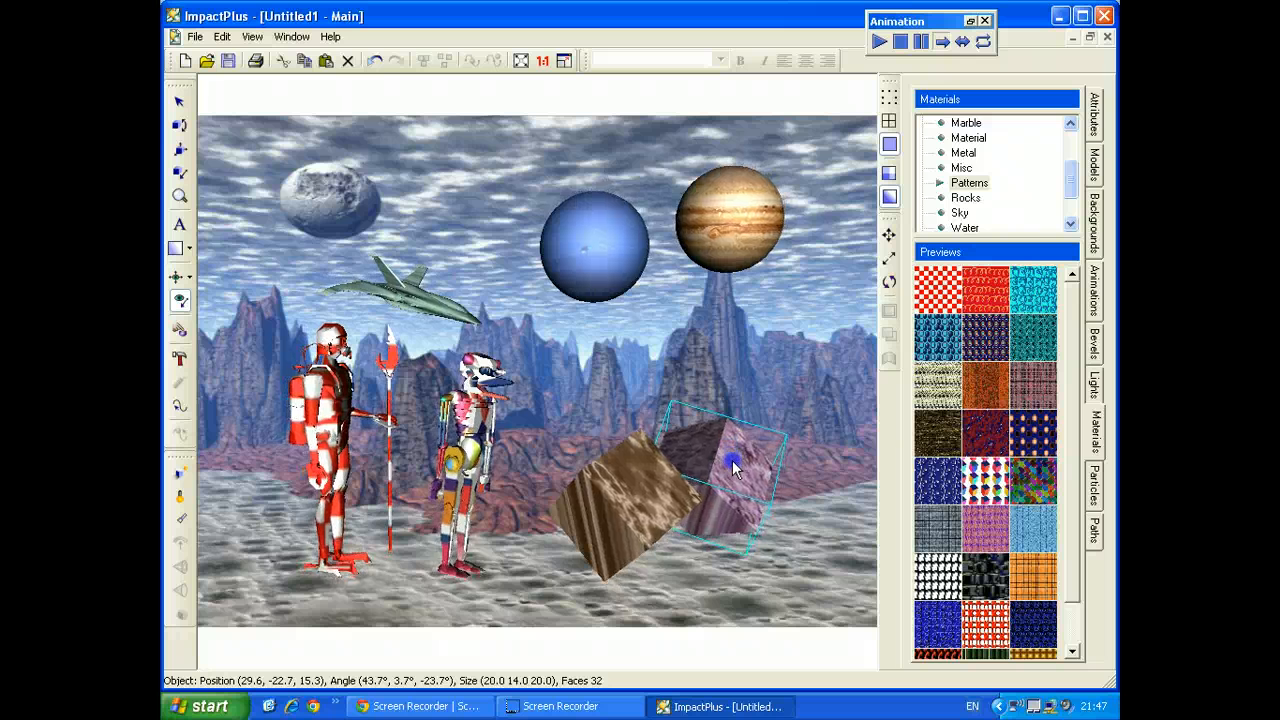
Deform both cubes with the size 8.0 soft brush, stretching the purple one sideways and pulling the brown one's lower edge down and outward
left_click(181, 338)
left_click_drag(749, 491, 828, 498)
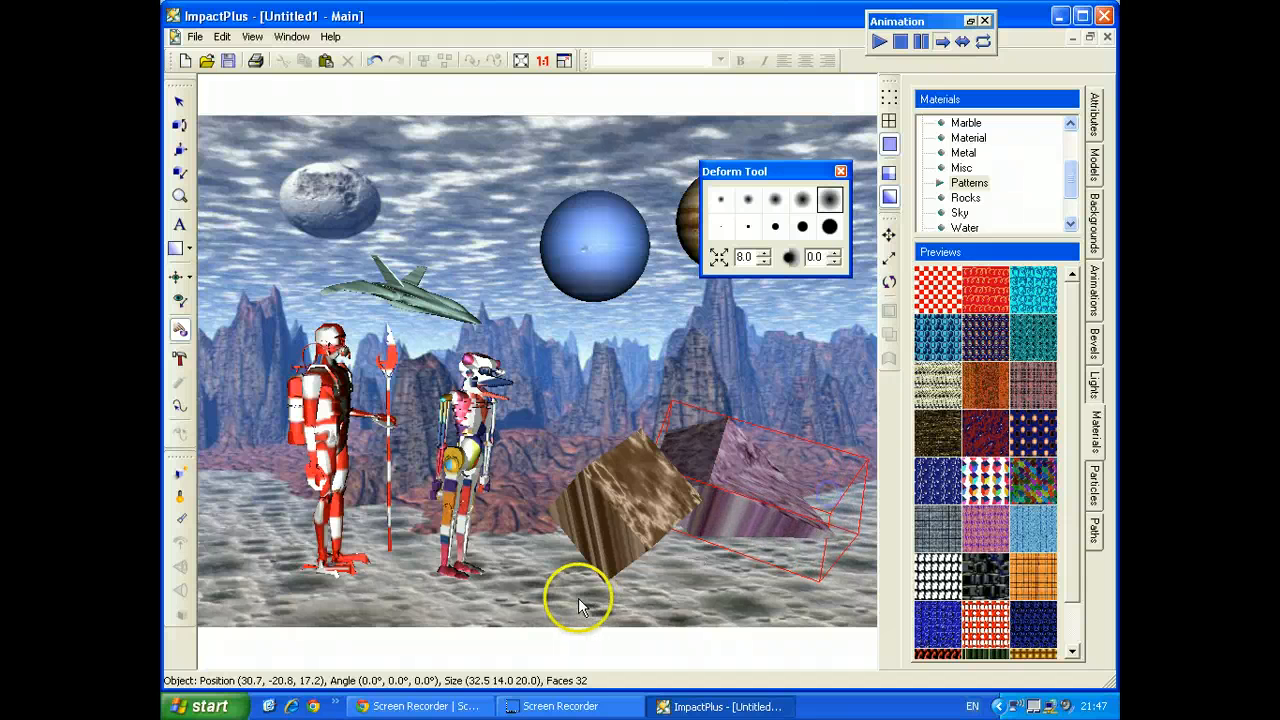
left_click_drag(655, 537, 698, 590)
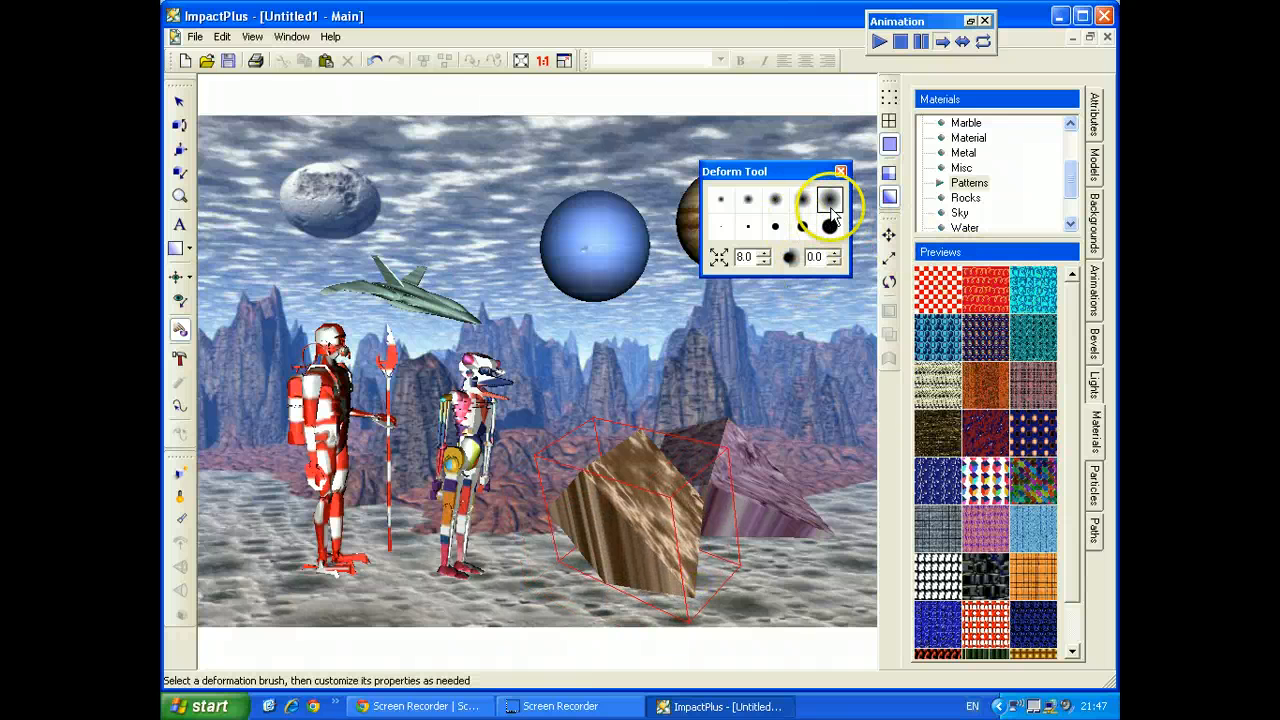
left_click(852, 650)
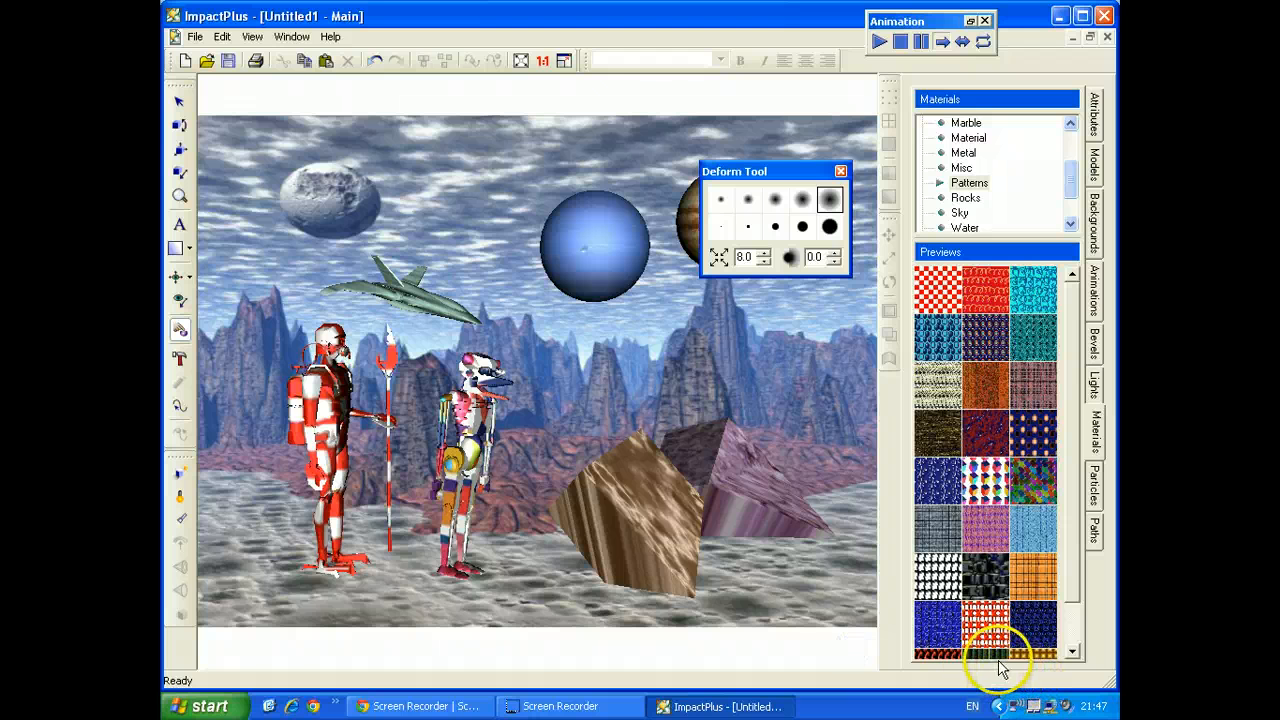
Start exporting the scene as an image and choose the JPG - JPEG file type
left_click(195, 38)
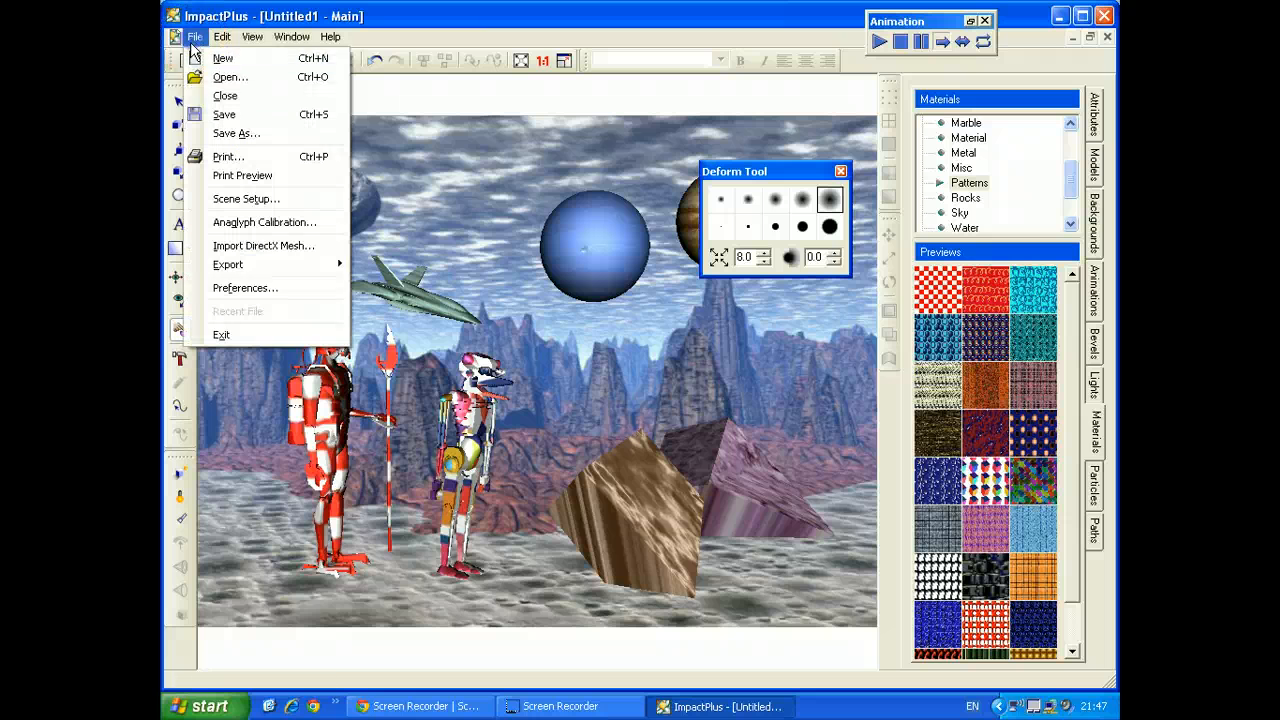
left_click(306, 270)
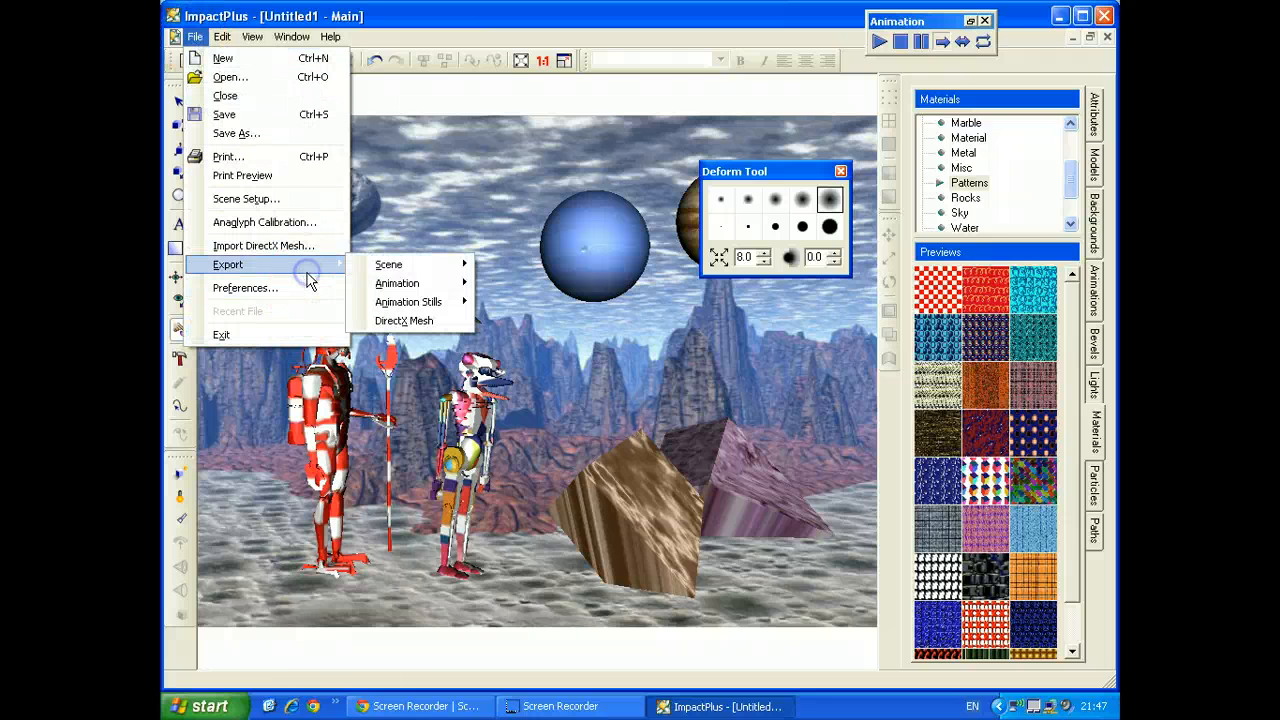
left_click(411, 266)
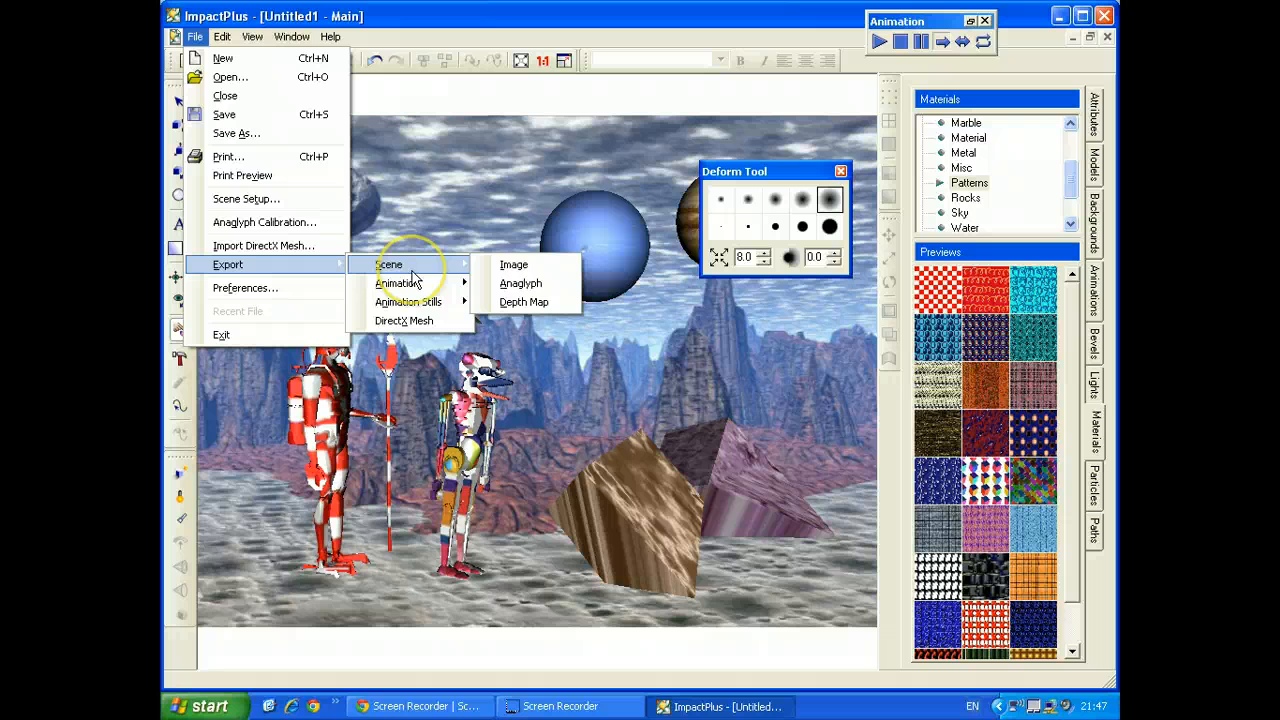
left_click(540, 267)
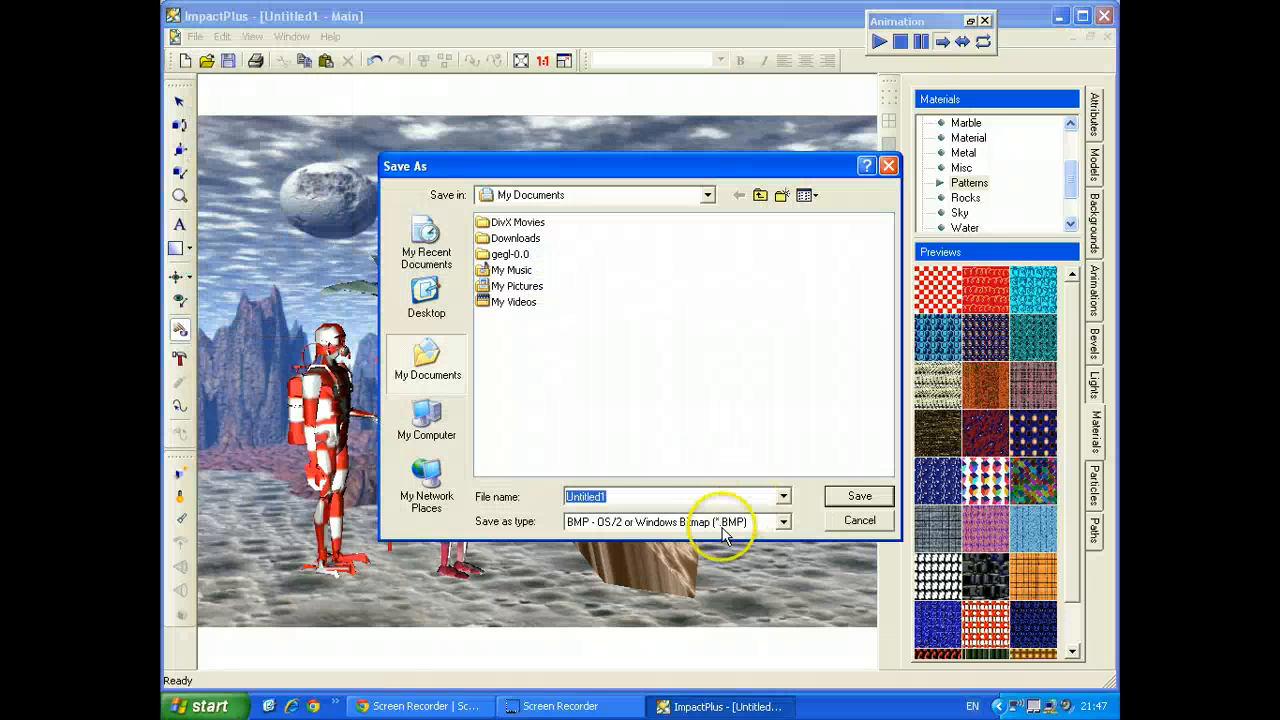
left_click(784, 522)
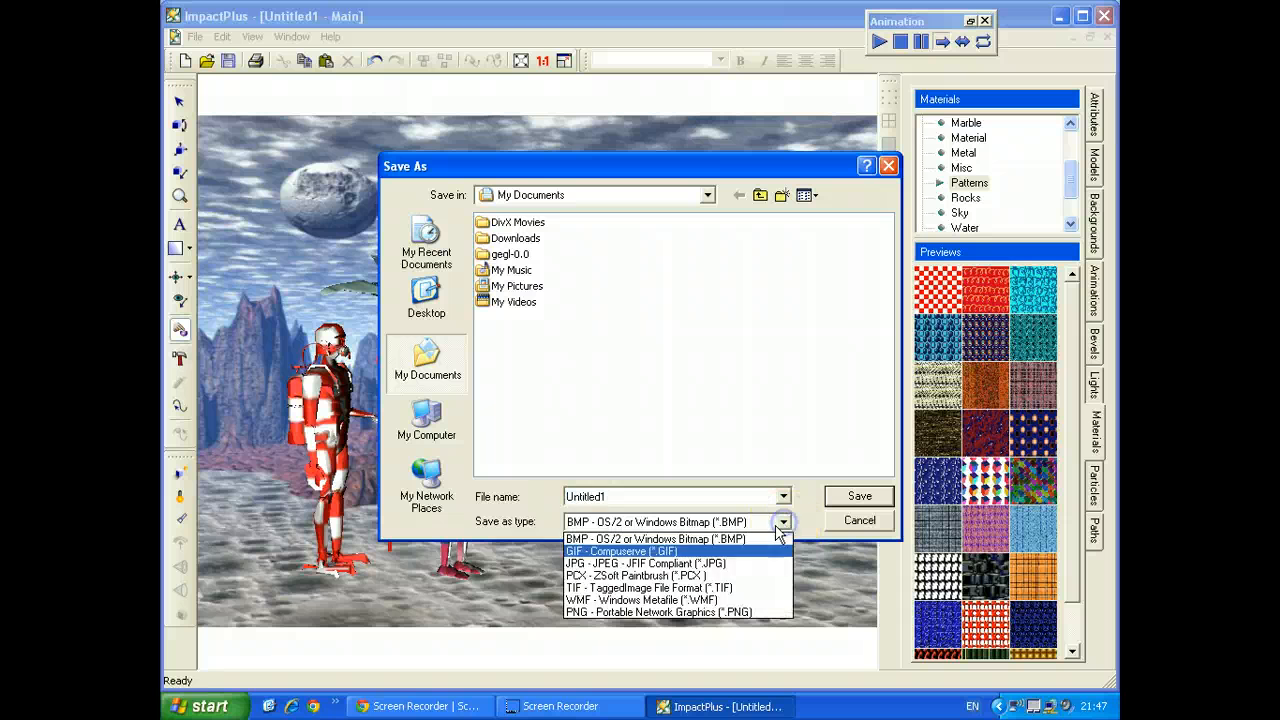
left_click(593, 564)
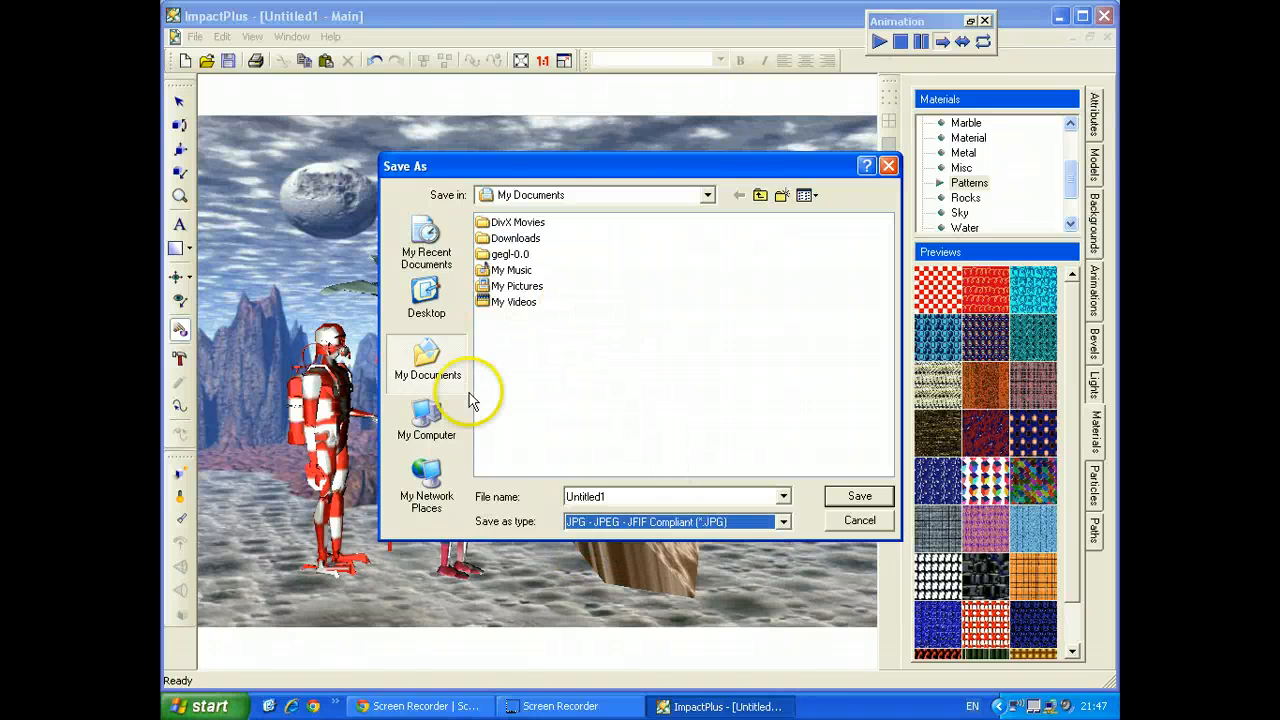
Export the image to the Desktop as "alien landscape" at 480 × 360, 24-bit, with anti-aliasing and 100% quality
double_click(597, 496)
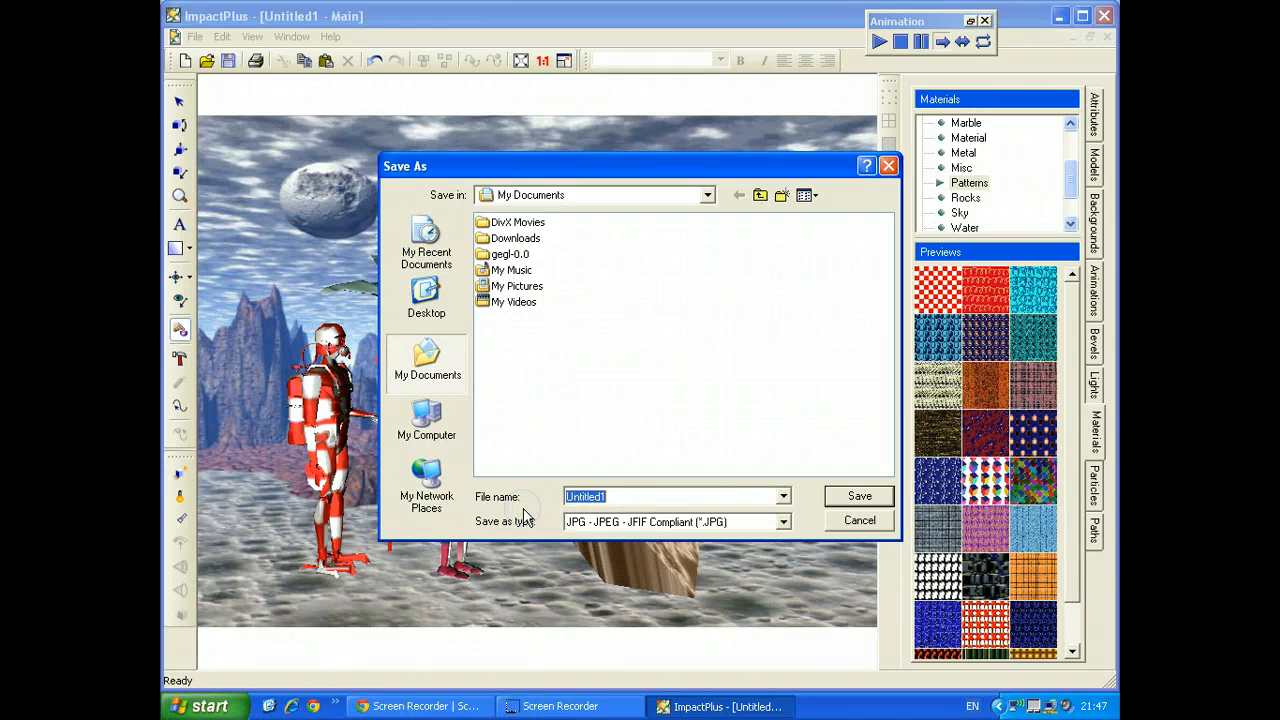
type("alien landscape")
left_click(430, 300)
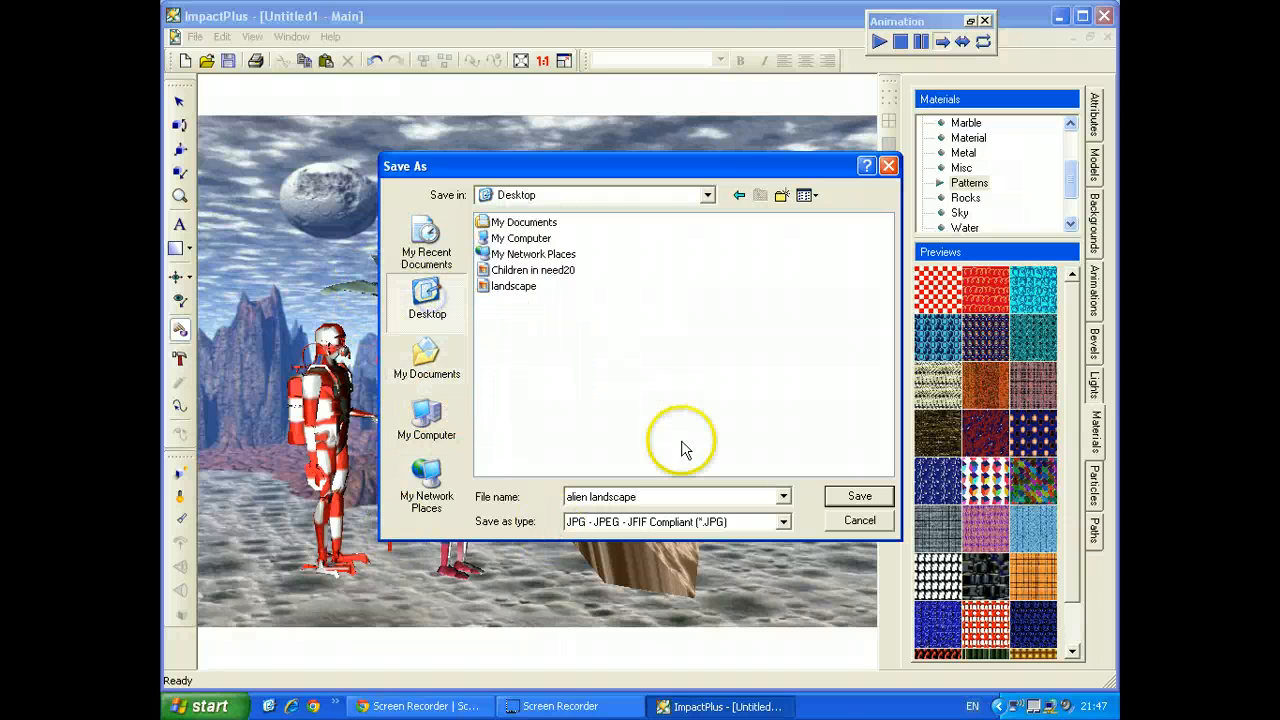
left_click(860, 500)
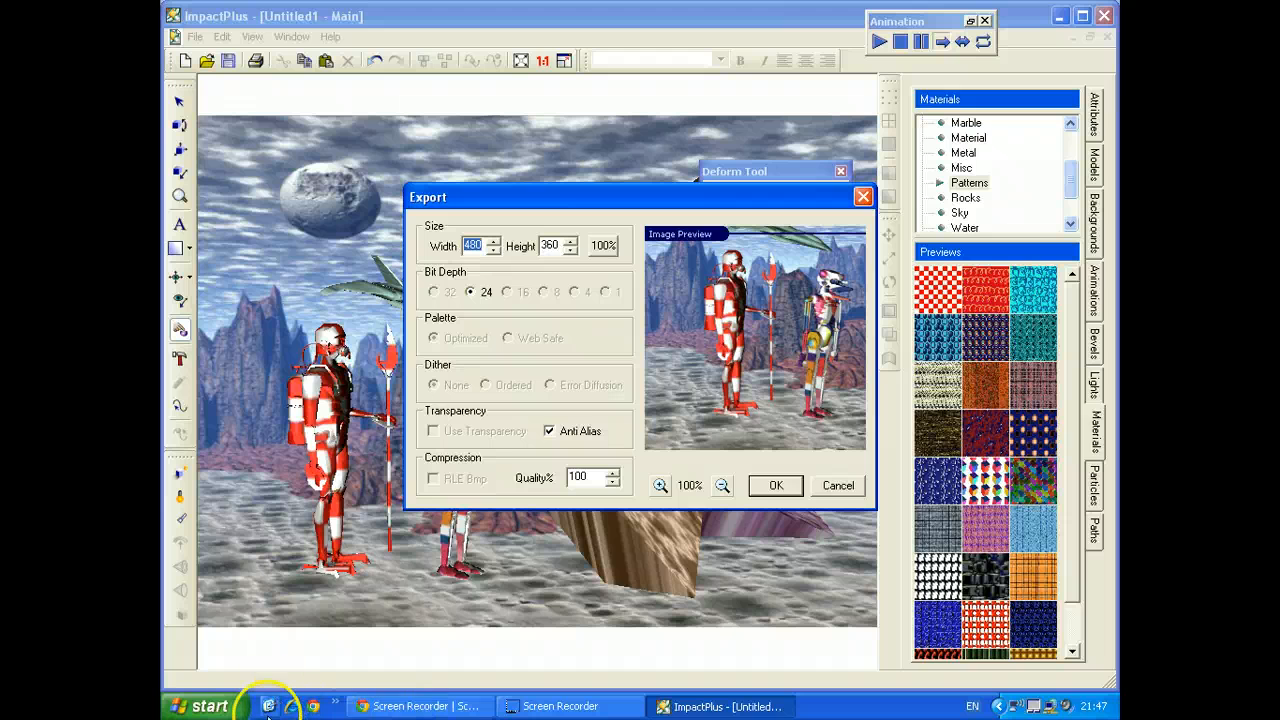
left_click(270, 707)
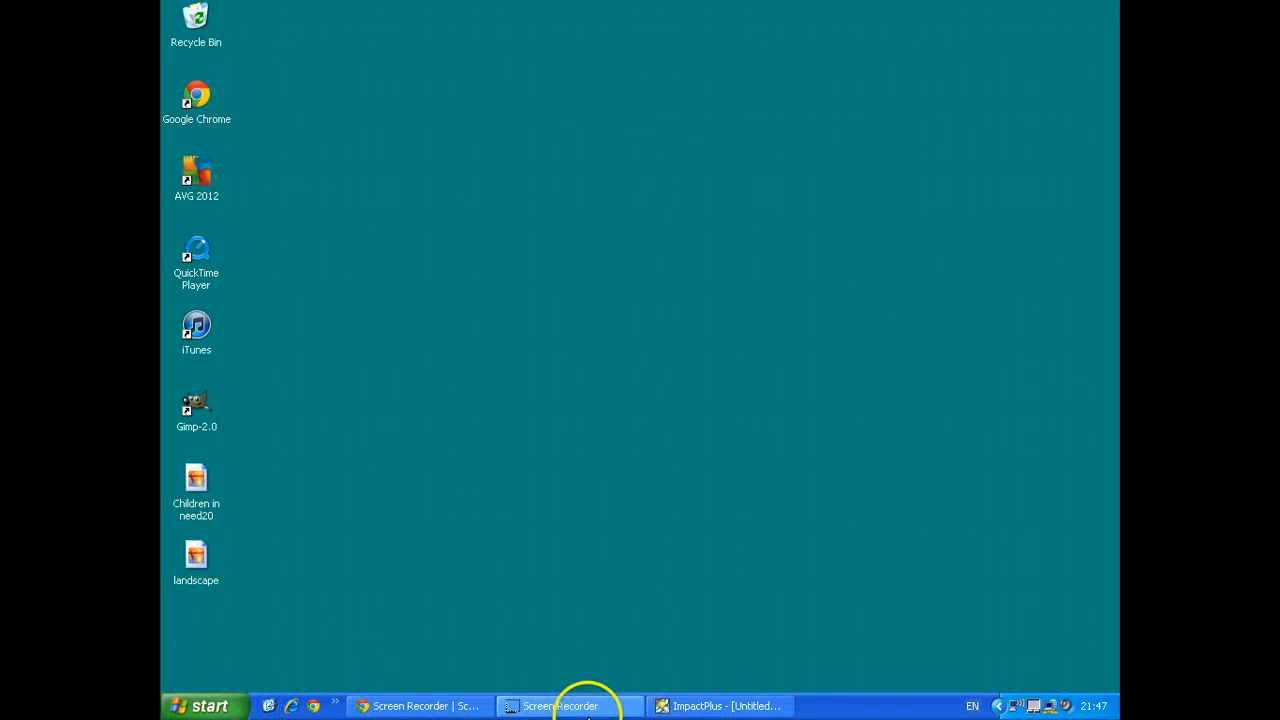
left_click(665, 705)
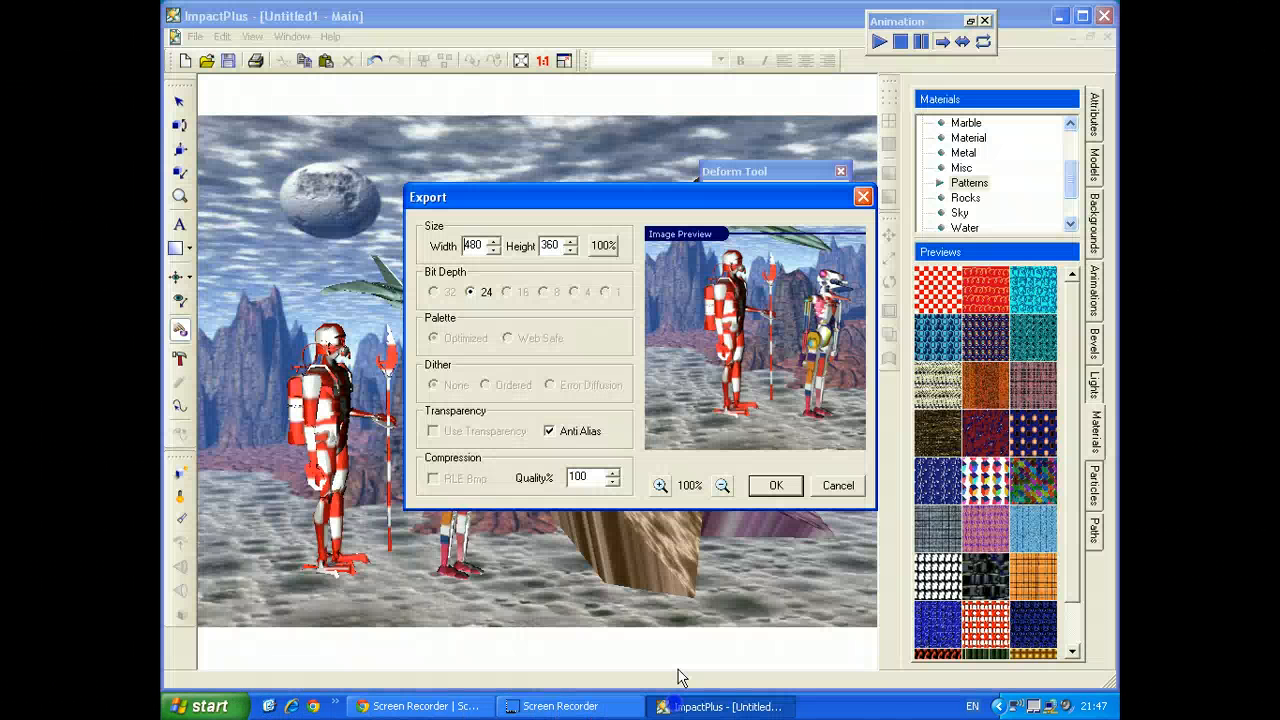
left_click(780, 485)
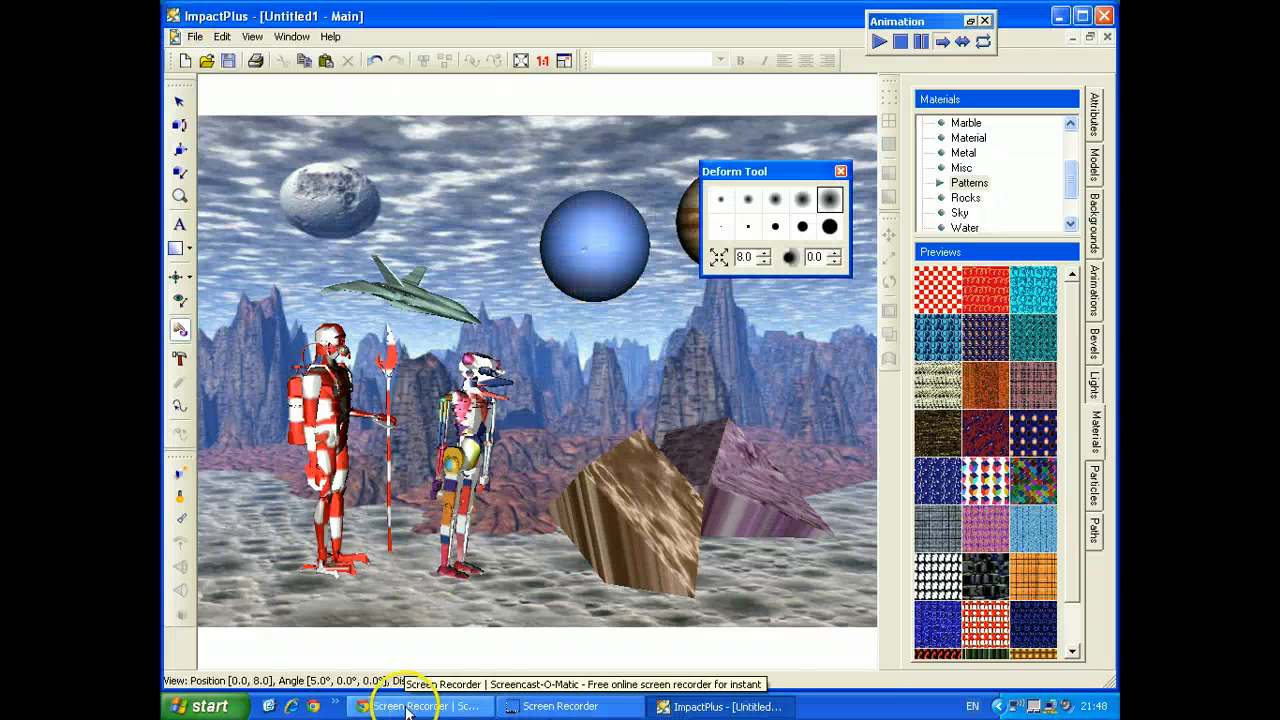
Switch to the desktop and open the exported alien landscape image in Windows Picture and Fax Viewer to check it
left_click(267, 706)
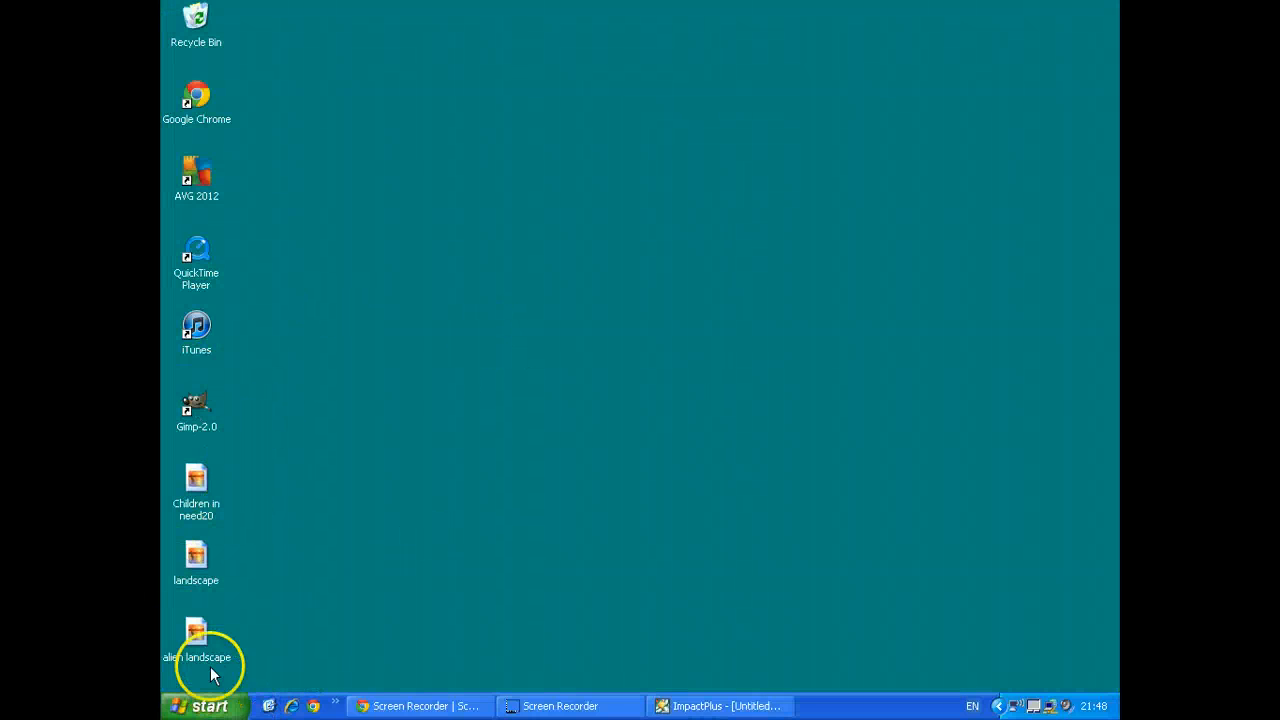
double_click(198, 630)
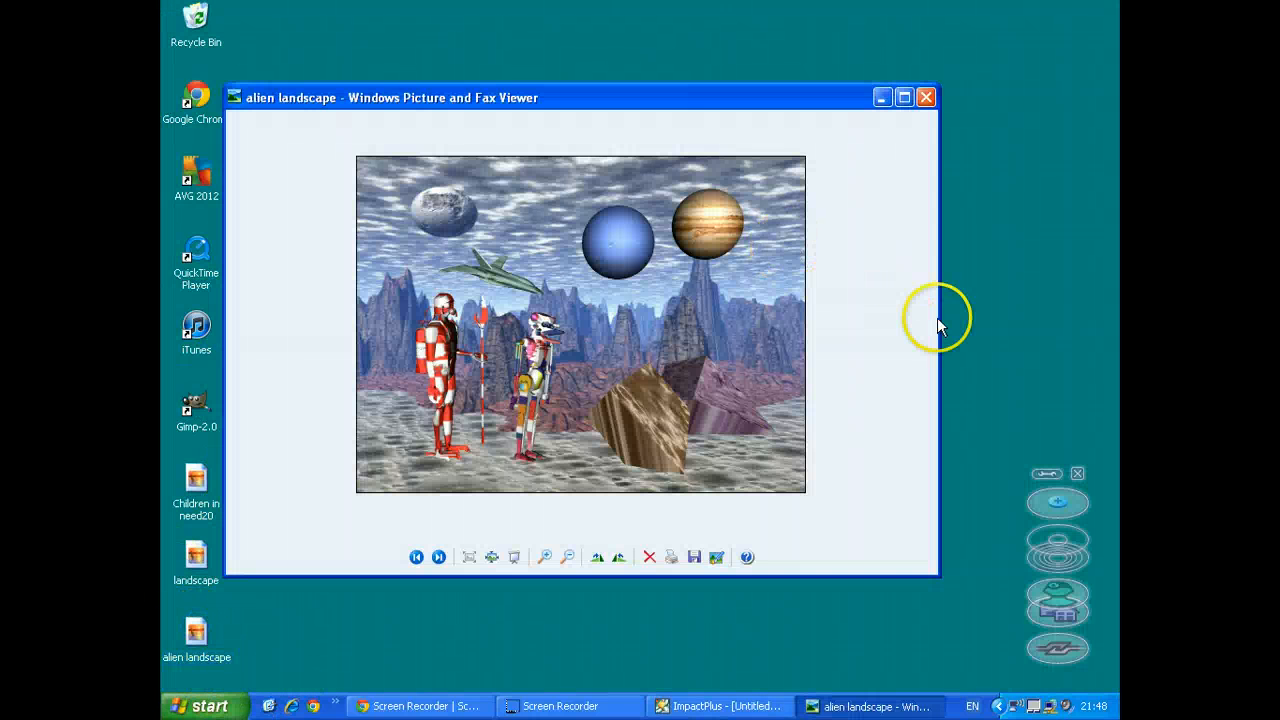